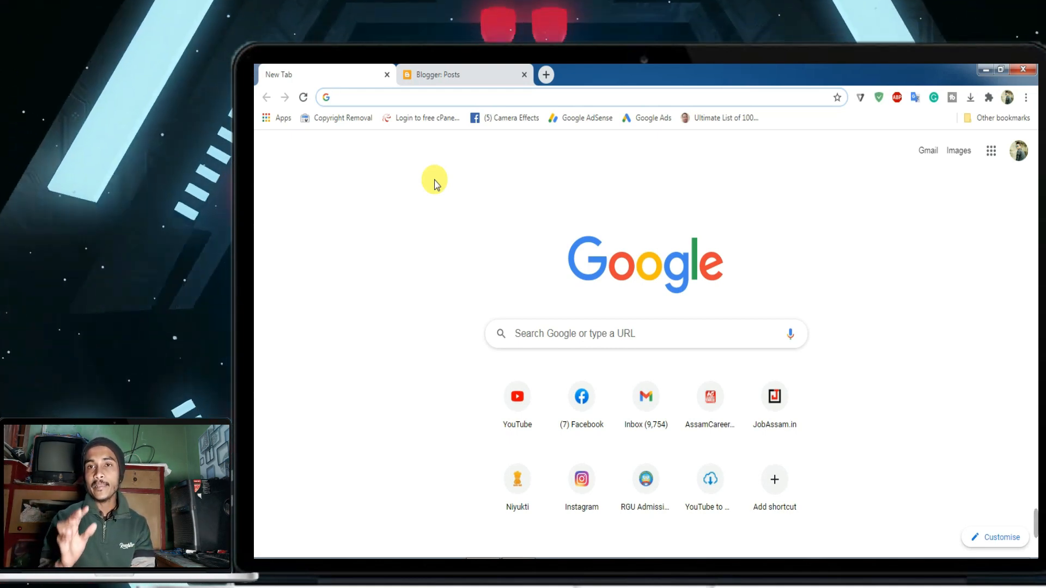
- In the Testing blog's post list, apply the label "10th pass job" to the Sports & Youth Welfare Assam Recruitment 2021 post
{"action": "left_click", "coordinate": [433, 71]}
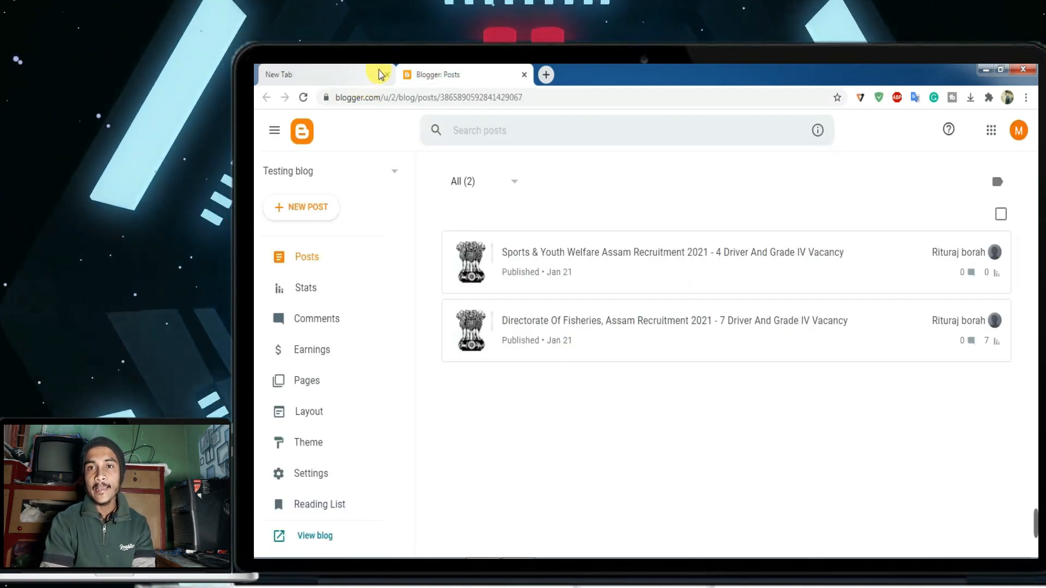
{"action": "left_click", "coordinate": [386, 74]}
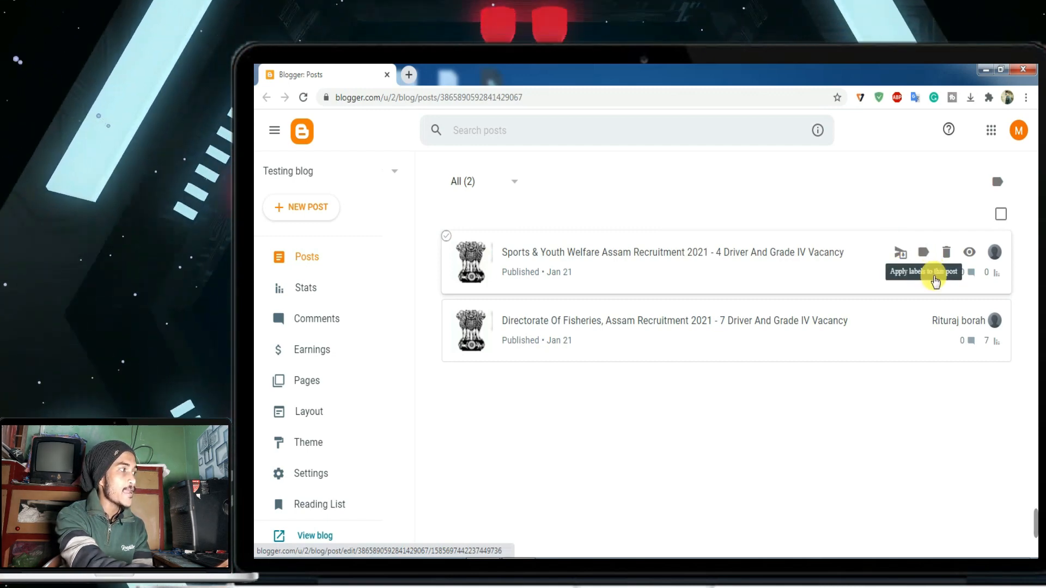
{"action": "left_click", "coordinate": [933, 281]}
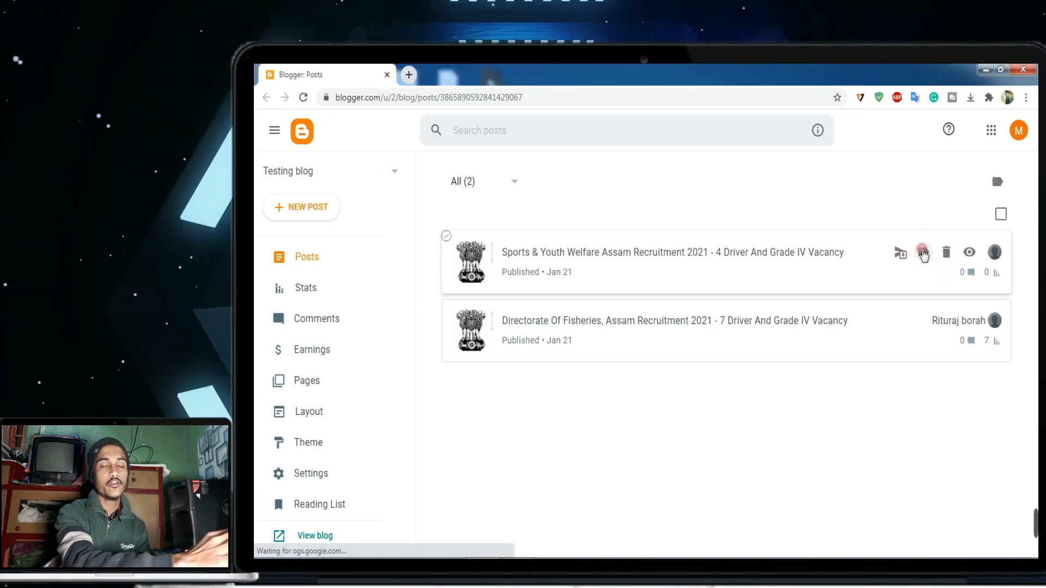
{"action": "left_click", "coordinate": [922, 252]}
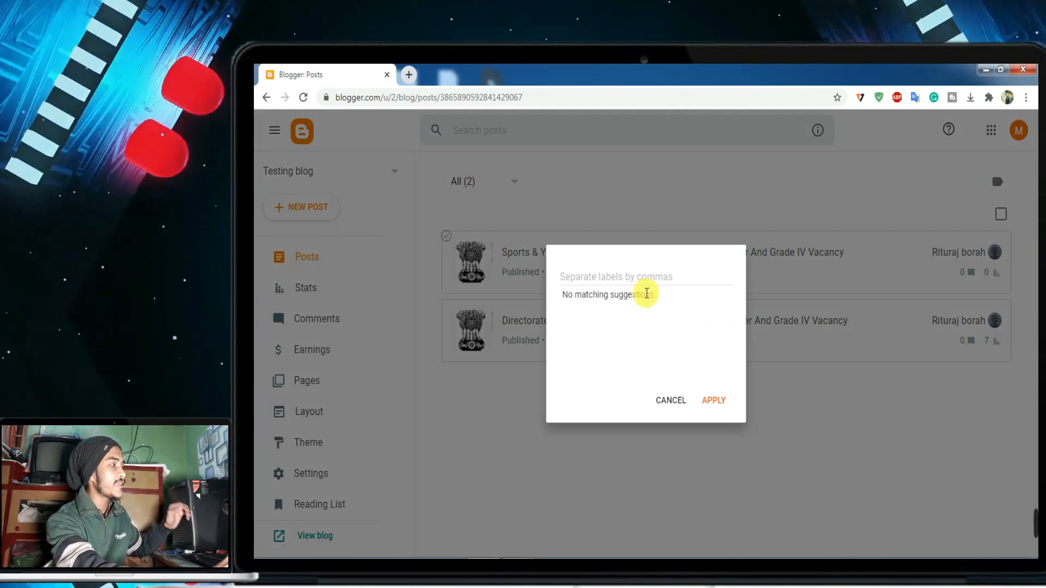
{"action": "type", "text": "10t"}
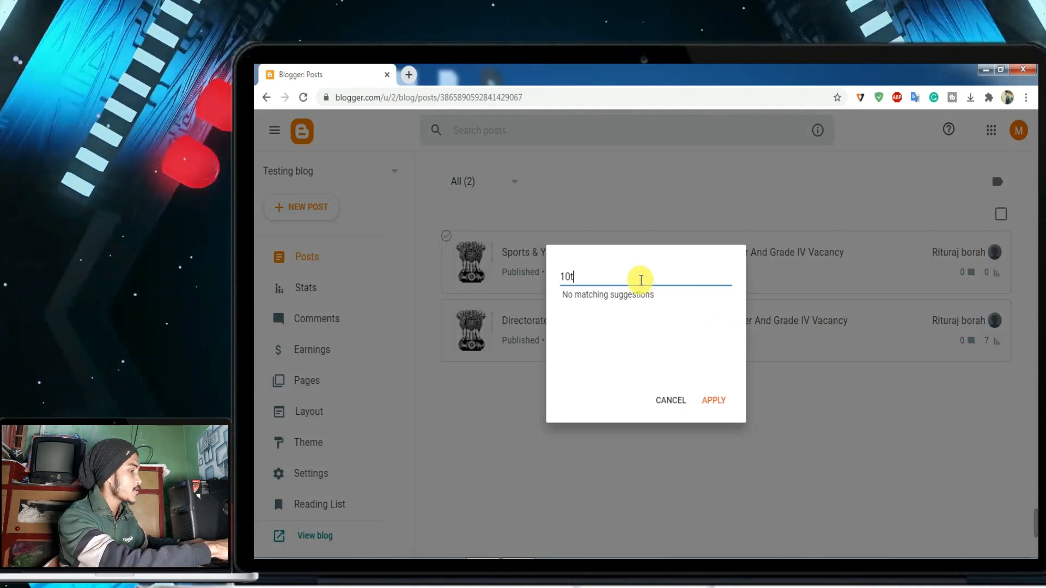
{"action": "type", "text": "h pass job"}
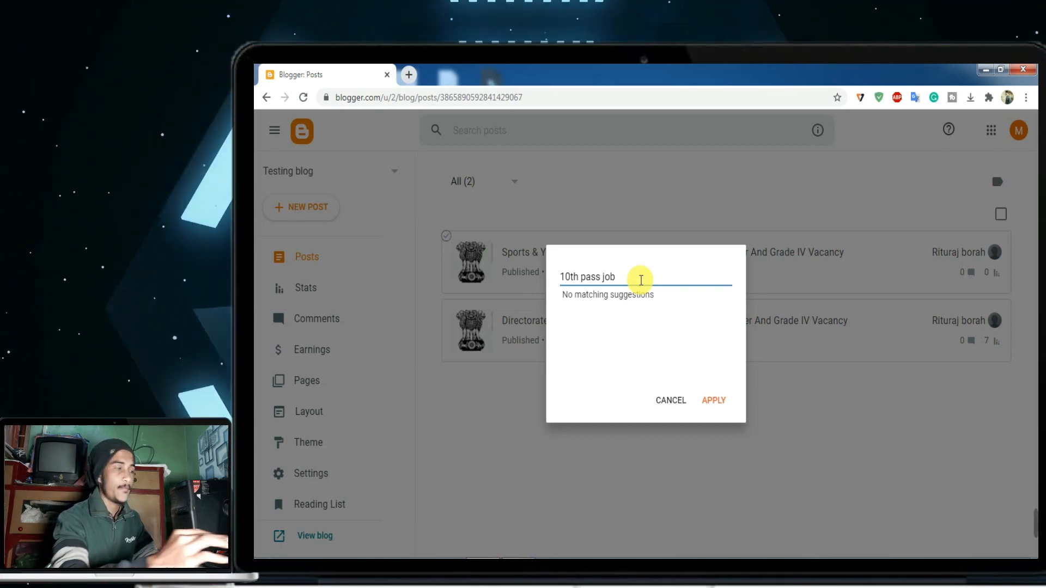
{"action": "left_click", "coordinate": [704, 405]}
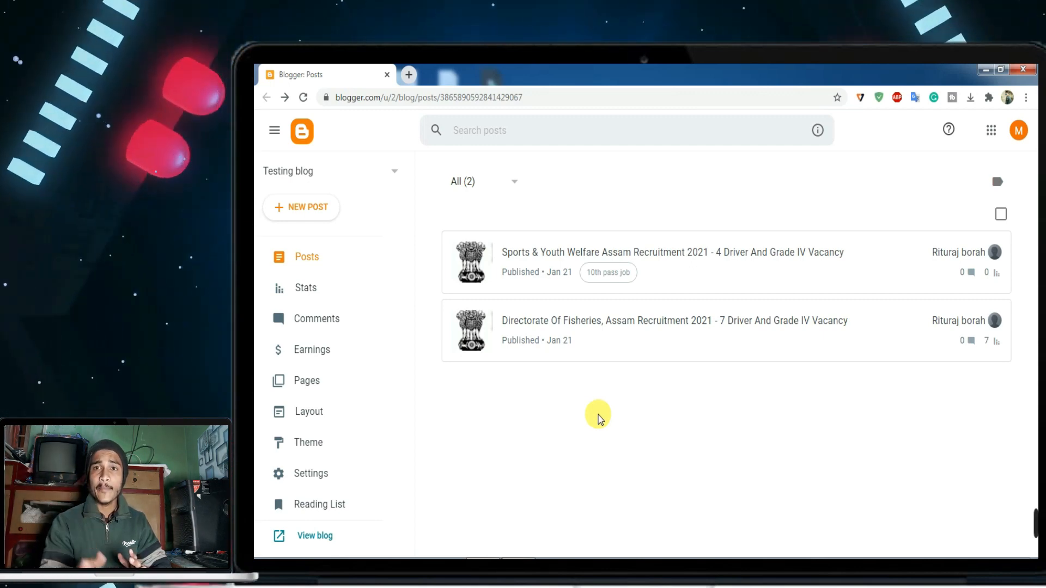
- Apply the label "12th pass job" to the Directorate Of Fisheries, Assam Recruitment 2021 post
{"action": "mouse_move", "coordinate": [864, 333]}
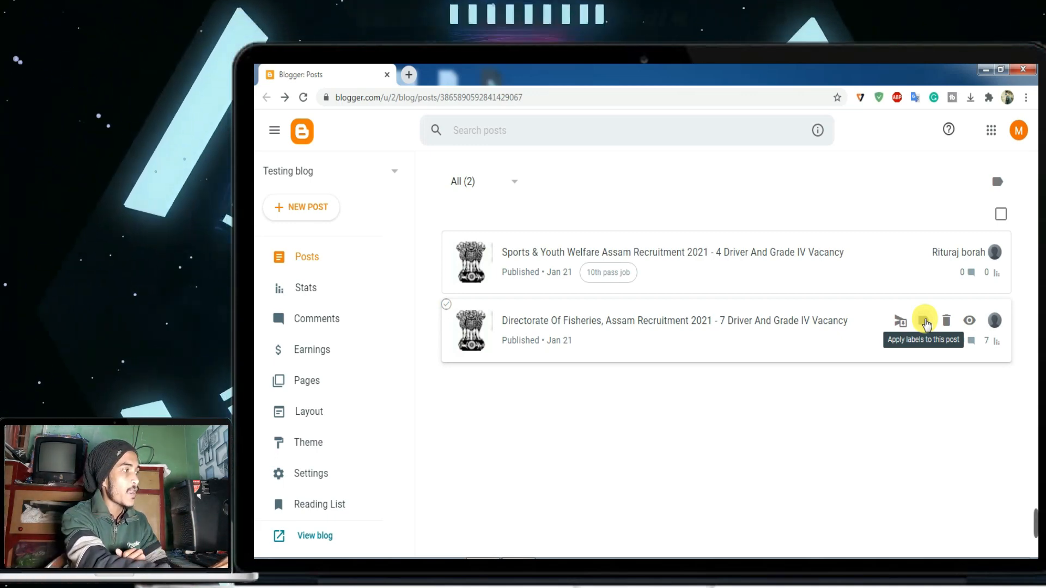
{"action": "left_click", "coordinate": [924, 323]}
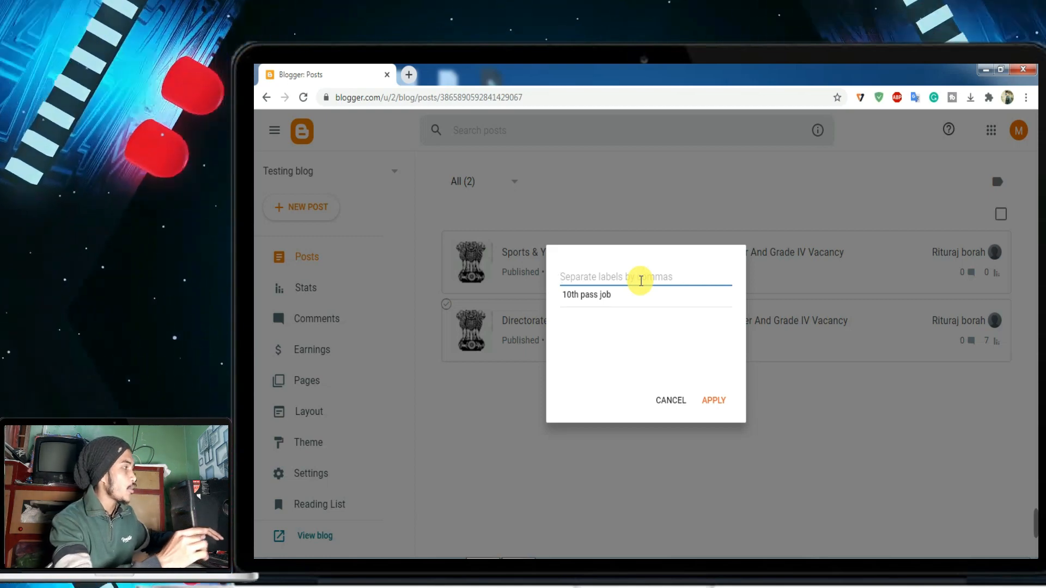
{"action": "left_click", "coordinate": [612, 296]}
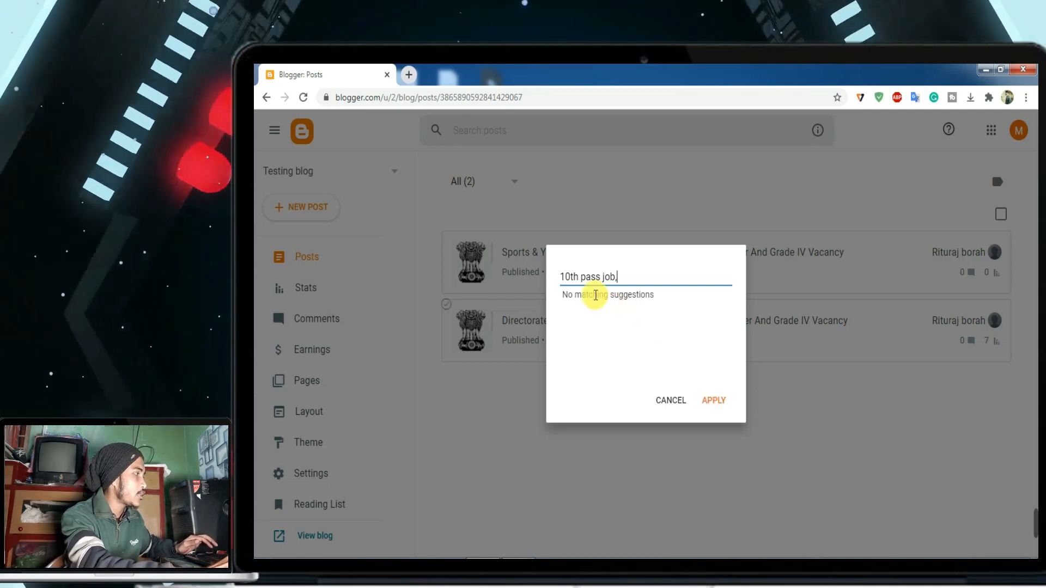
{"action": "left_click", "coordinate": [571, 277]}
{"action": "key", "text": "BackSpace"}
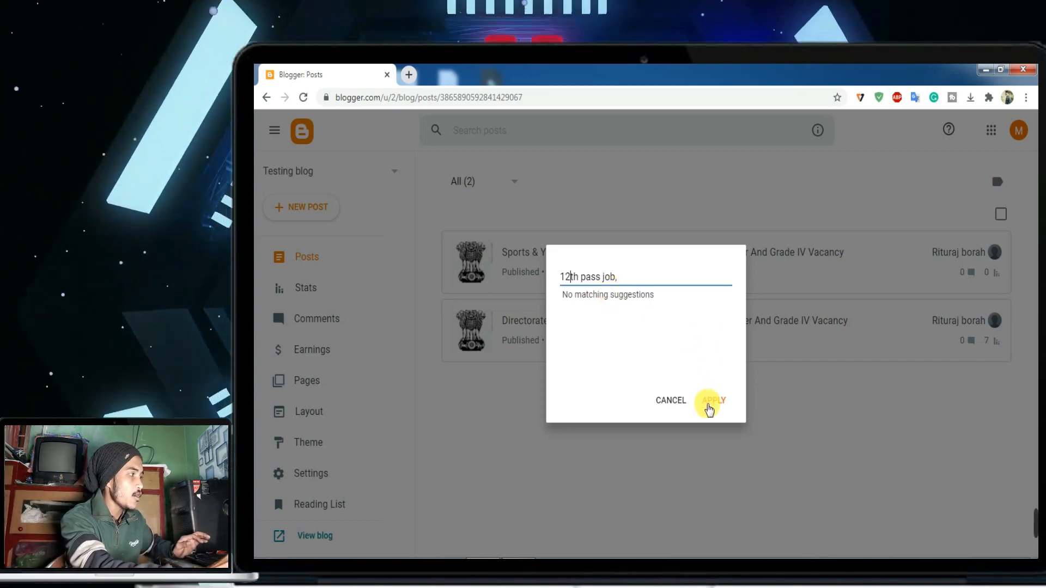
{"action": "left_click", "coordinate": [709, 406]}
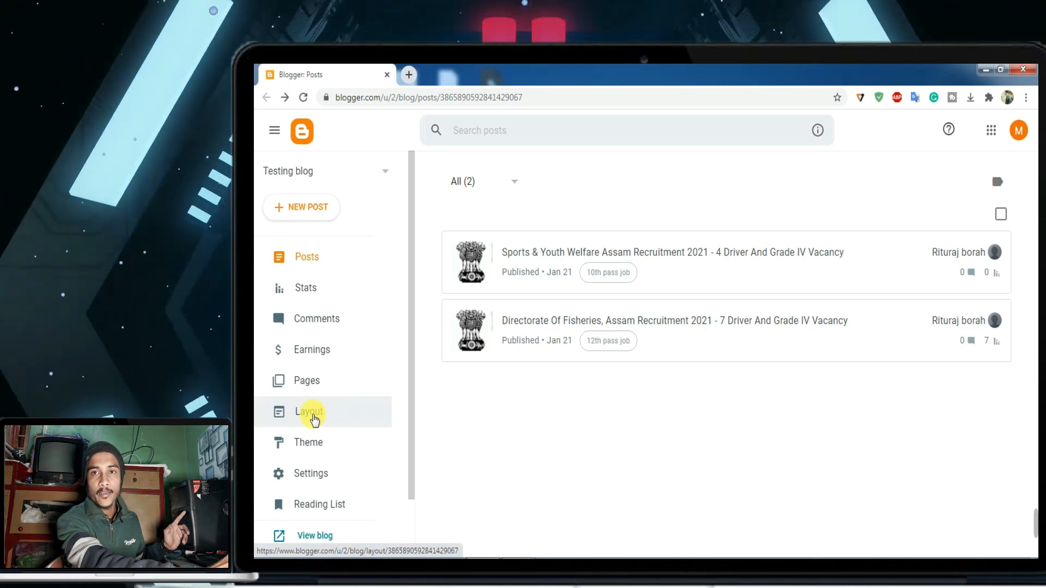
- Open the blog's layout editor and open the live Testing blog in a separate browser tab
{"action": "left_click", "coordinate": [315, 417]}
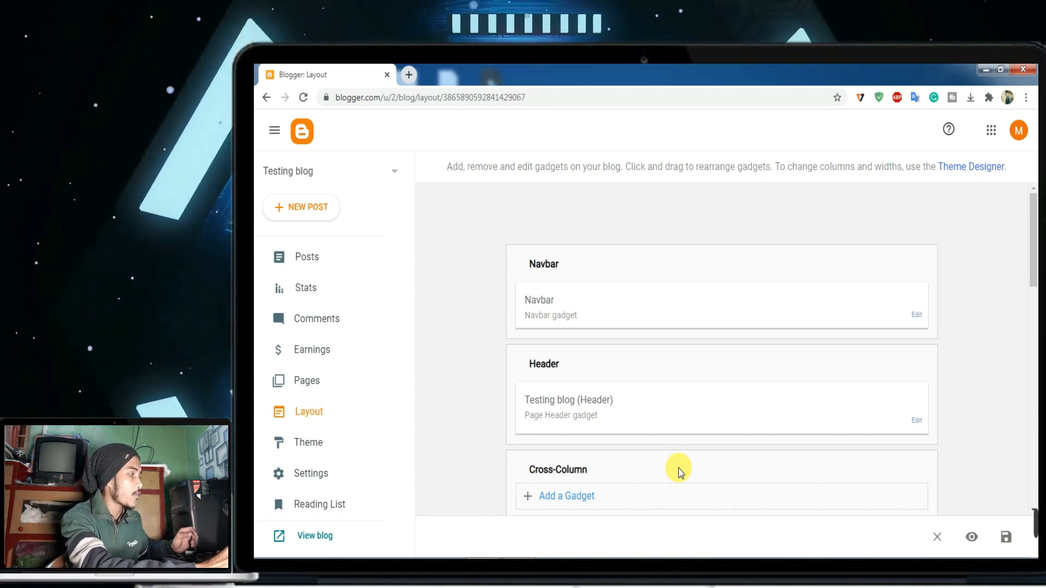
{"action": "scroll", "coordinate": [613, 428], "scroll_direction": "down", "scroll_amount": 1}
{"action": "scroll", "coordinate": [612, 425], "scroll_direction": "down", "scroll_amount": 2}
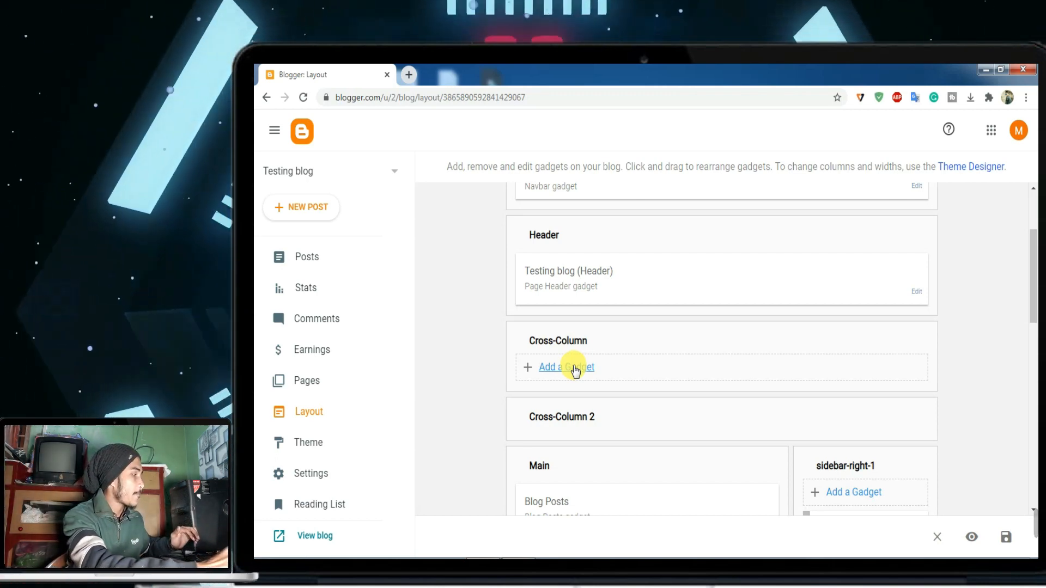
{"action": "right_click", "coordinate": [293, 535]}
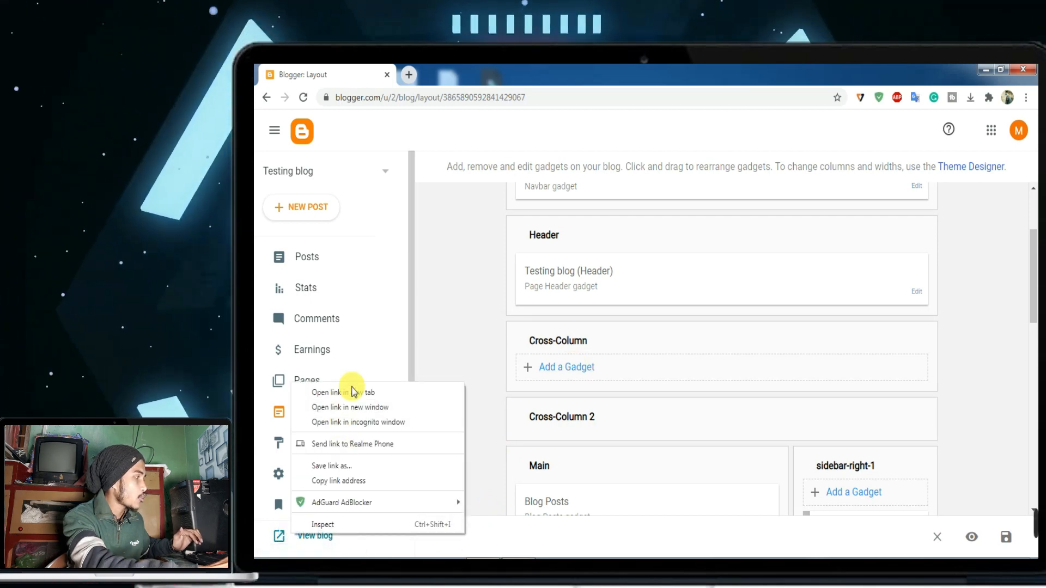
{"action": "left_click", "coordinate": [352, 393]}
{"action": "left_click", "coordinate": [444, 71]}
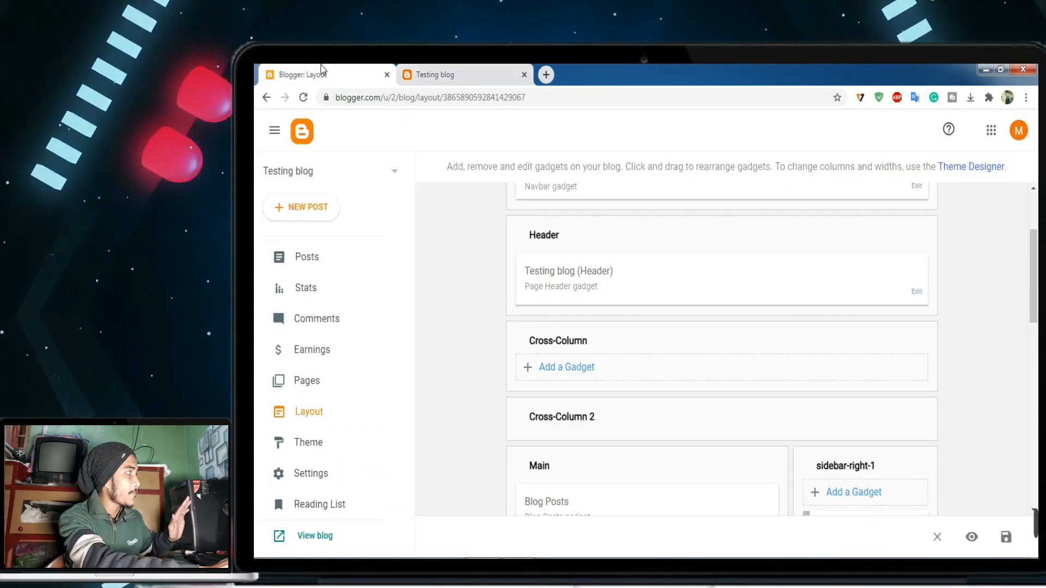
- Add a Link List gadget to the layout's Cross-Column section
{"action": "left_click", "coordinate": [322, 73]}
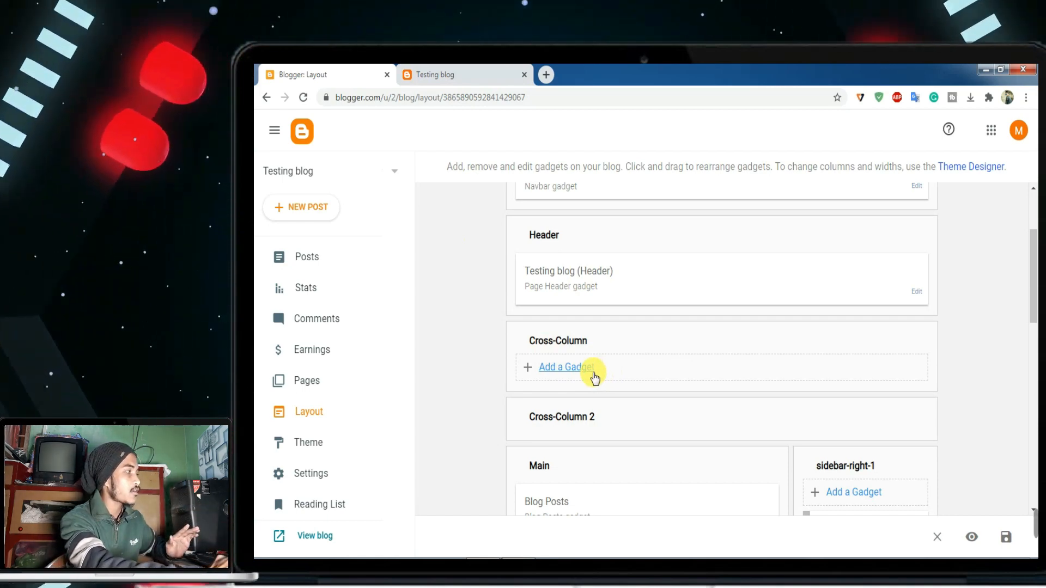
{"action": "left_click", "coordinate": [593, 376]}
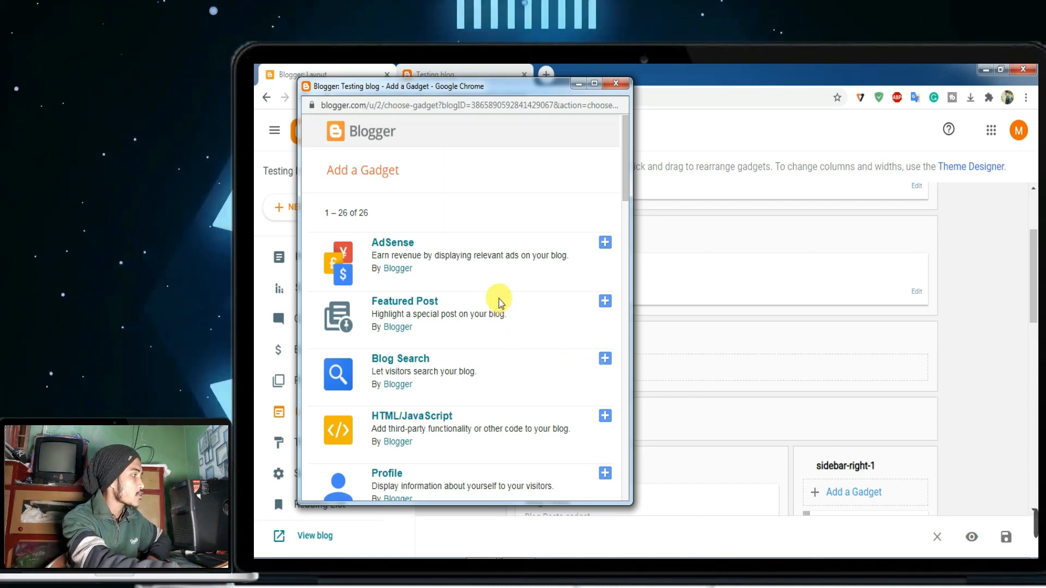
{"action": "scroll", "coordinate": [500, 301], "scroll_direction": "down", "scroll_amount": 5}
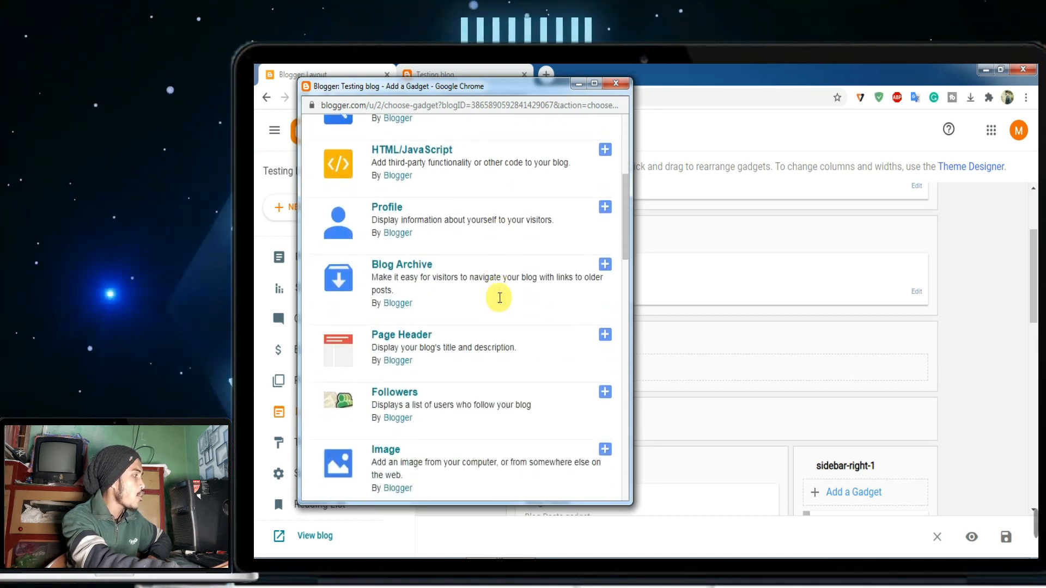
{"action": "scroll", "coordinate": [499, 298], "scroll_direction": "down", "scroll_amount": 5}
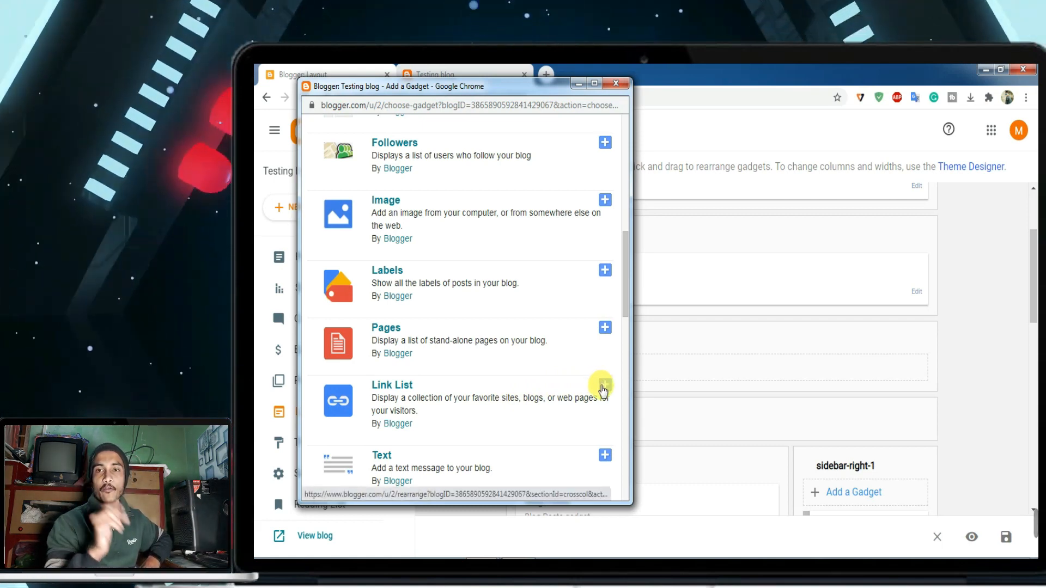
{"action": "left_click", "coordinate": [604, 387]}
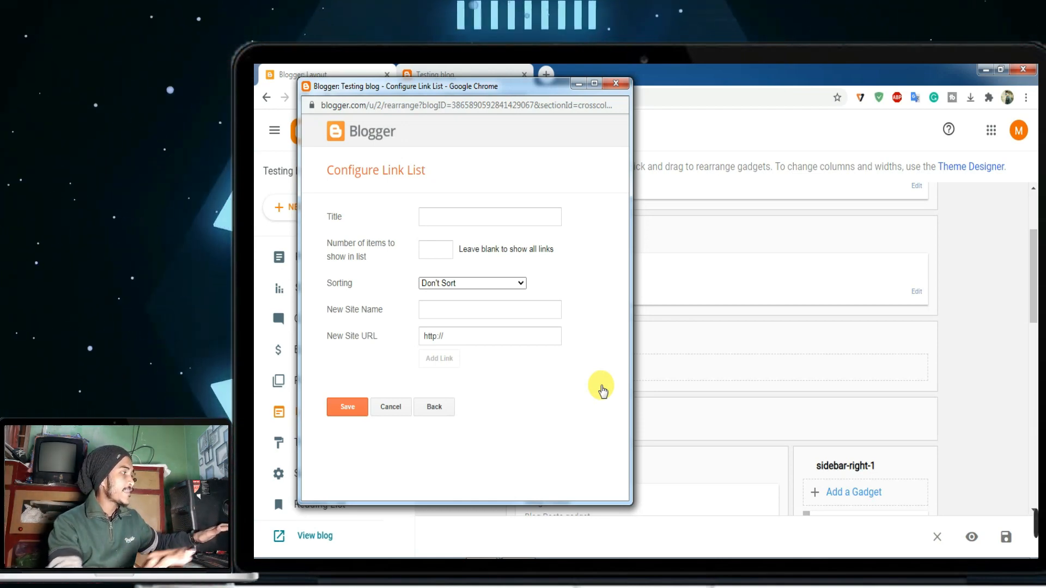
- Enter "10th passed job" as the new site name in the Link List configuration
{"action": "left_click", "coordinate": [436, 315]}
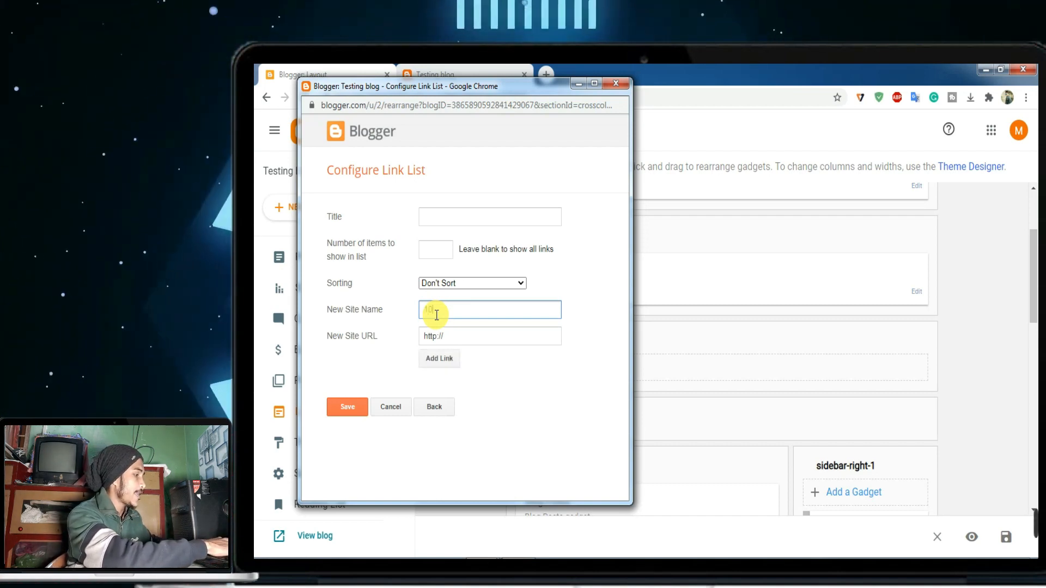
{"action": "type", "text": "th pas"}
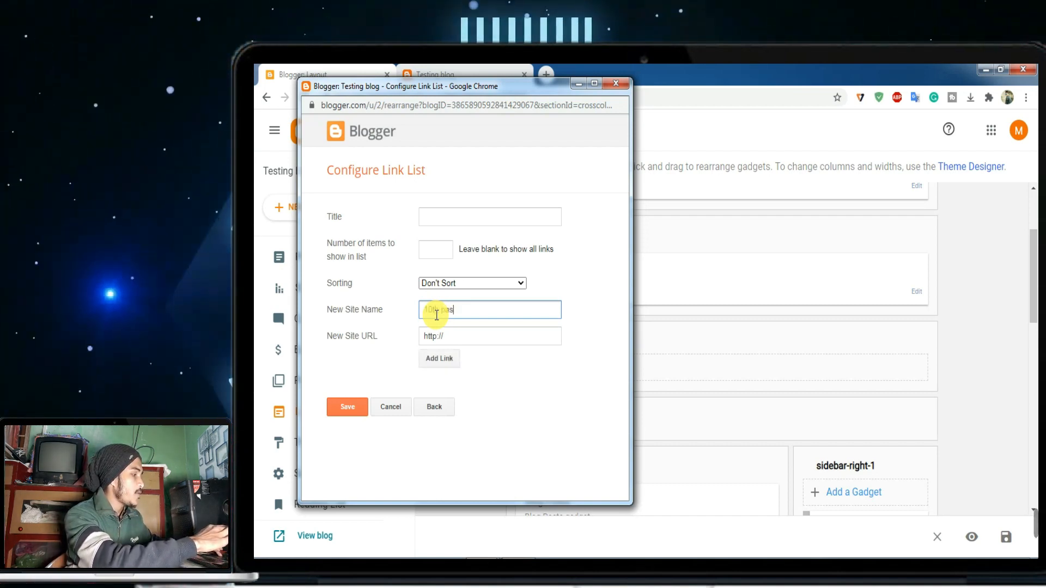
{"action": "type", "text": "sed job"}
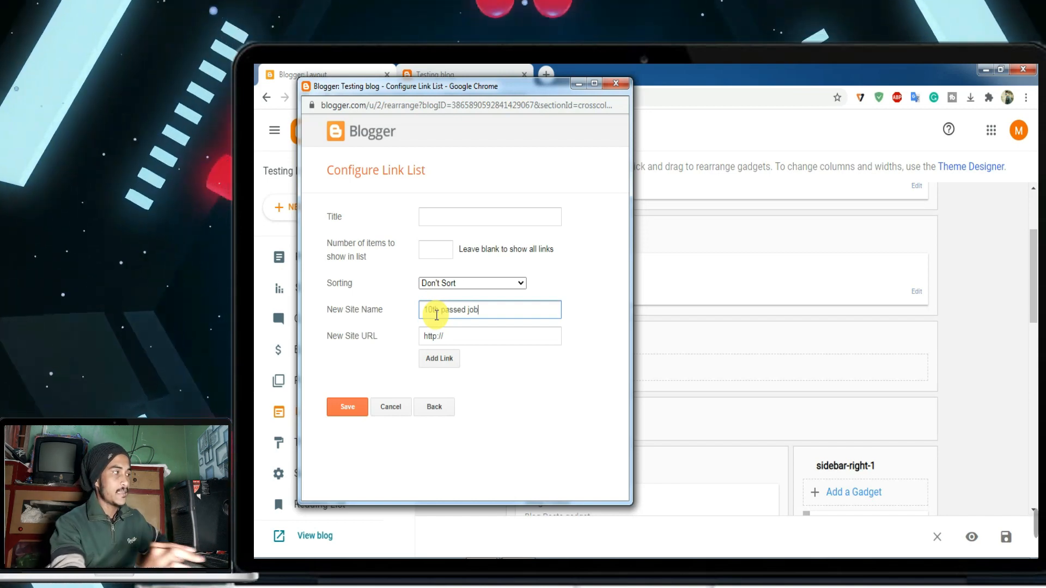
- On the live blog, open the "10th pass job" label page and copy its web address
{"action": "left_click", "coordinate": [436, 70]}
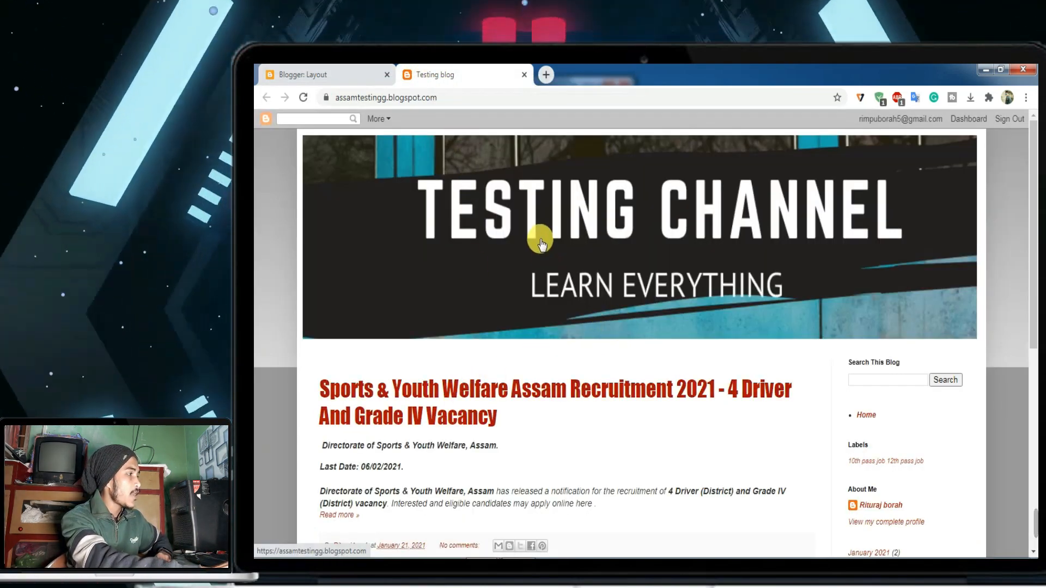
{"action": "scroll", "coordinate": [539, 240], "scroll_direction": "down", "scroll_amount": 3}
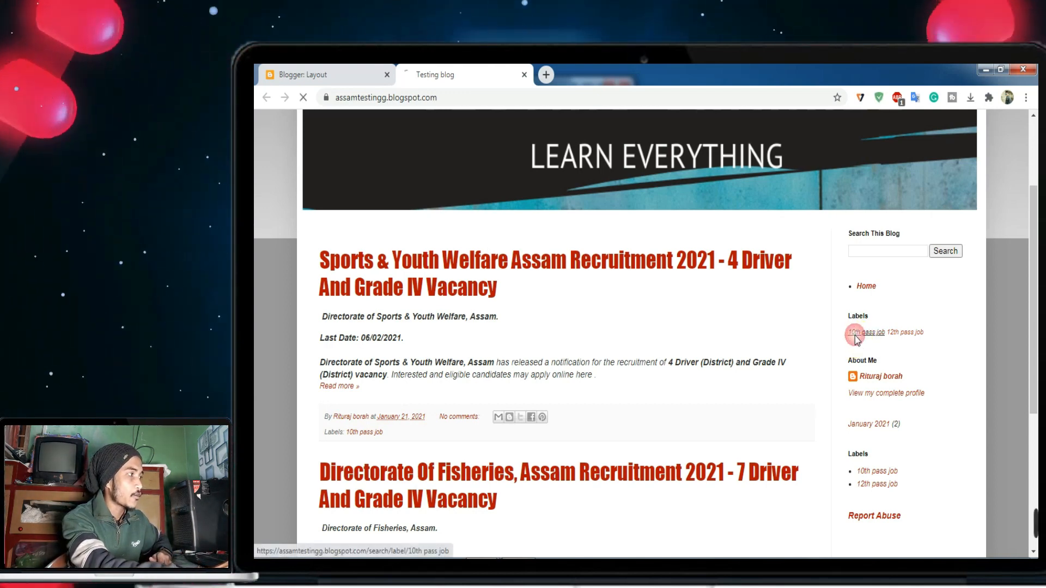
{"action": "left_click", "coordinate": [858, 337]}
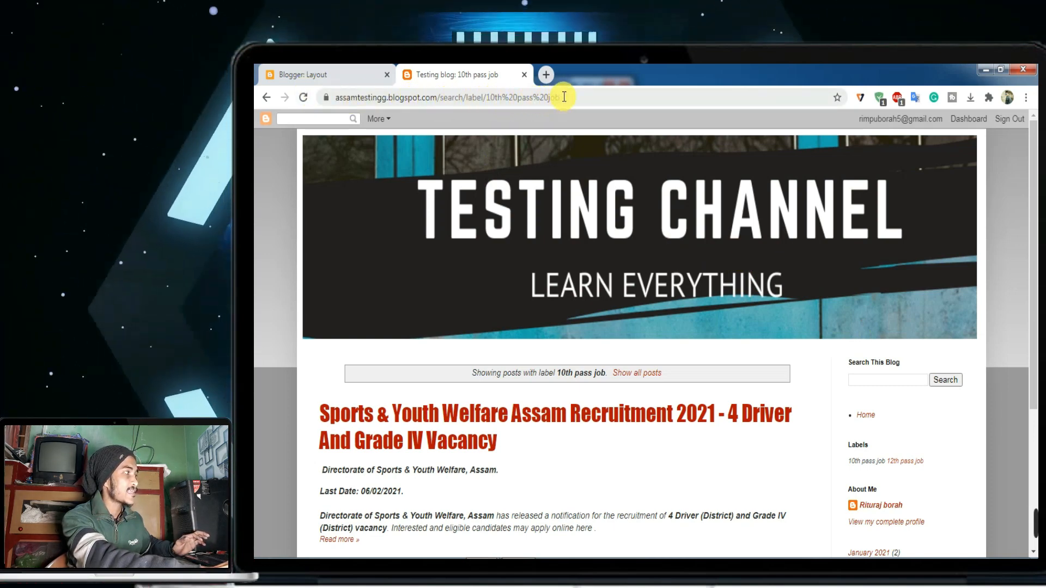
{"action": "left_click", "coordinate": [564, 97]}
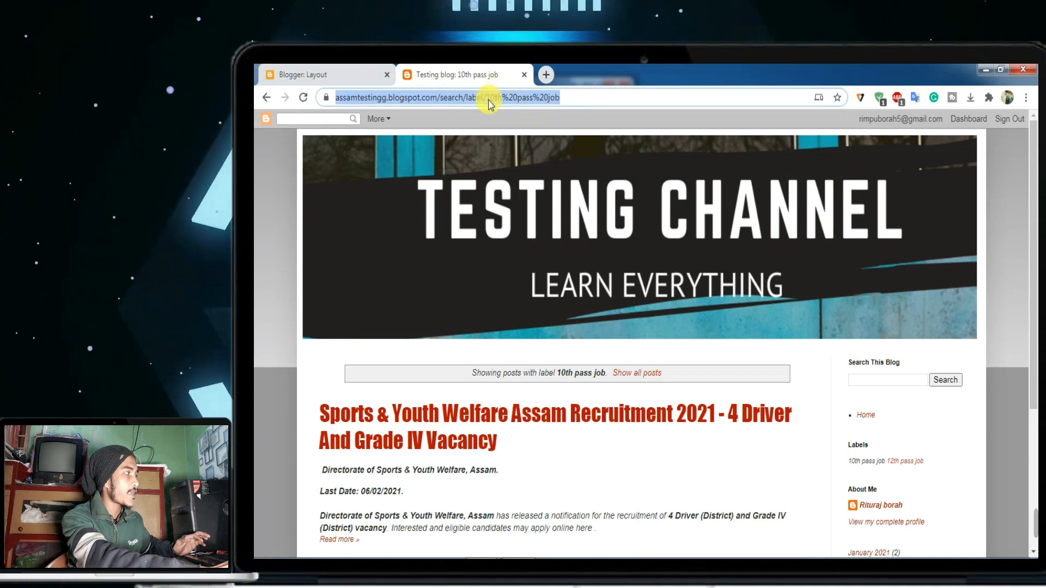
{"action": "right_click", "coordinate": [489, 102]}
{"action": "left_click", "coordinate": [521, 168]}
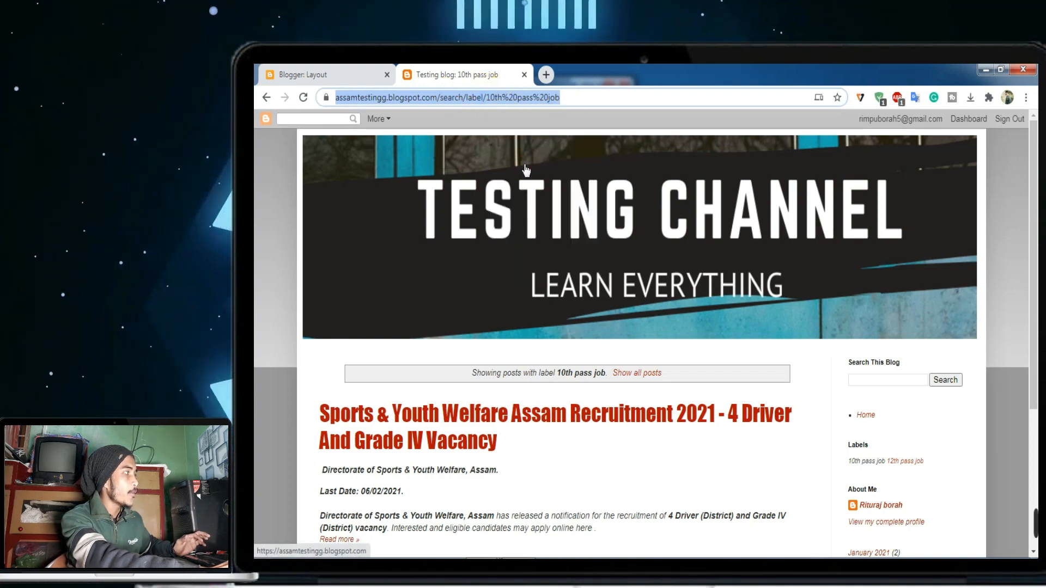
- Replace the new site URL in the Link List configuration with the copied label page address and add the link
{"action": "left_click", "coordinate": [367, 81]}
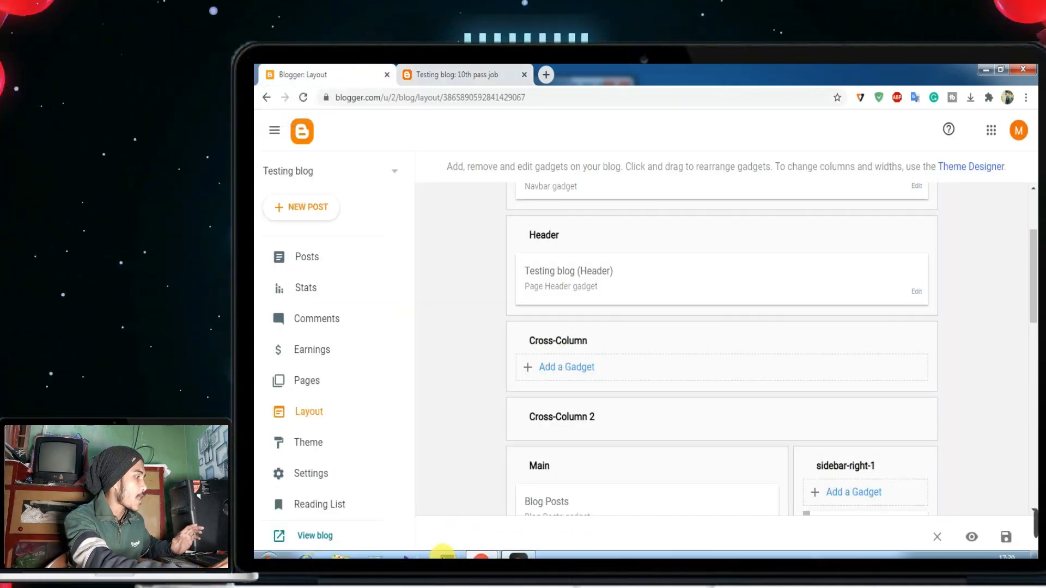
{"action": "mouse_move", "coordinate": [481, 545]}
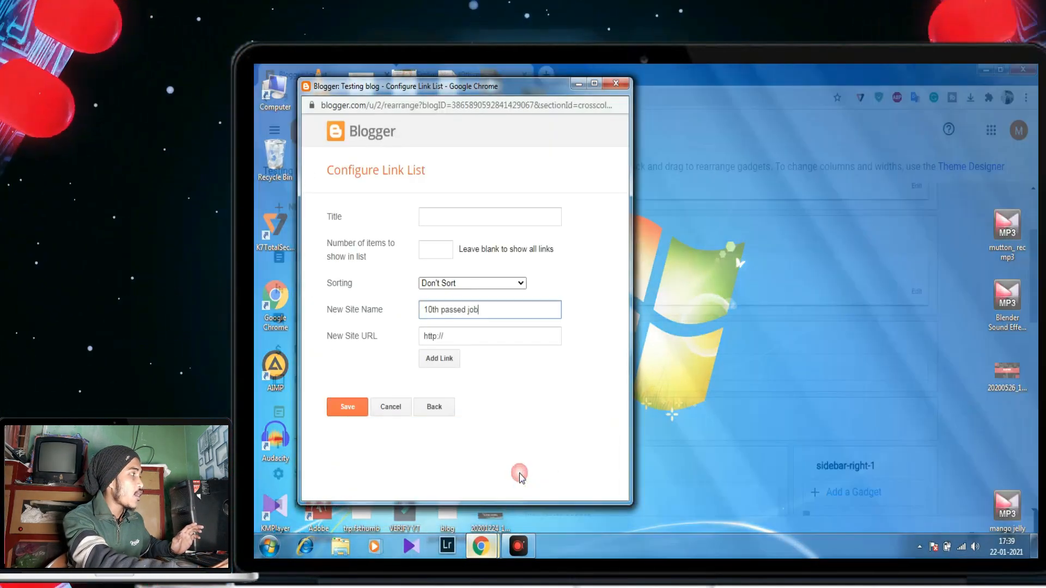
{"action": "left_click", "coordinate": [518, 475]}
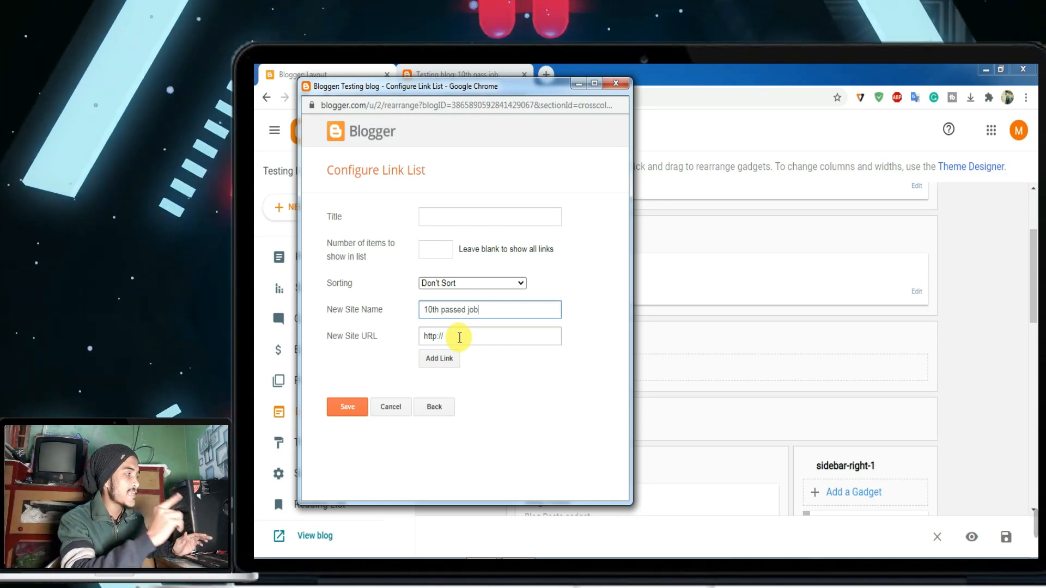
{"action": "left_click_drag", "start_coordinate": [450, 338], "coordinate": [327, 369]}
{"action": "key", "text": "BackSpace"}
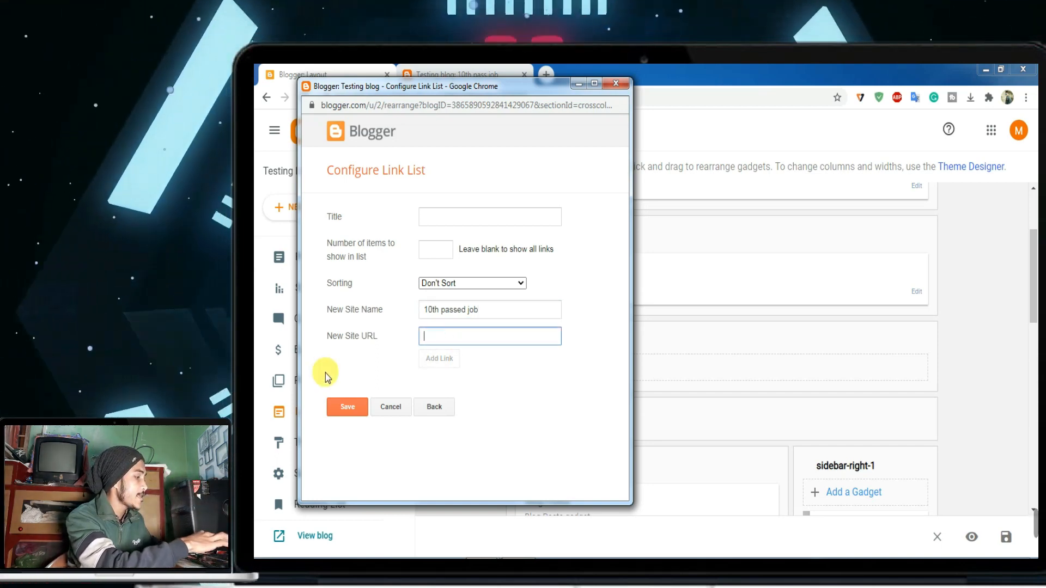
{"action": "key", "text": "ctrl+v"}
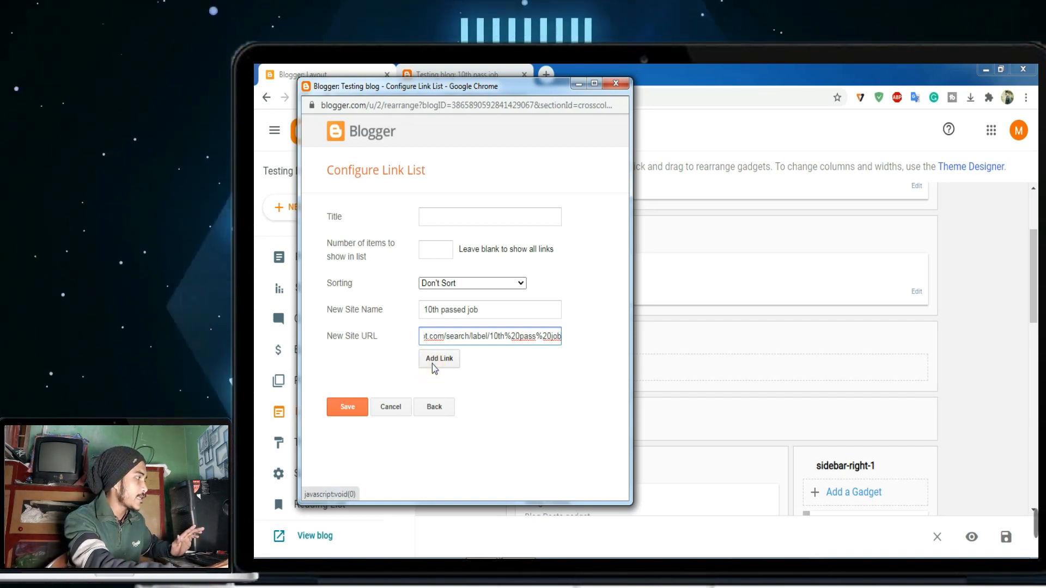
{"action": "left_click", "coordinate": [432, 365]}
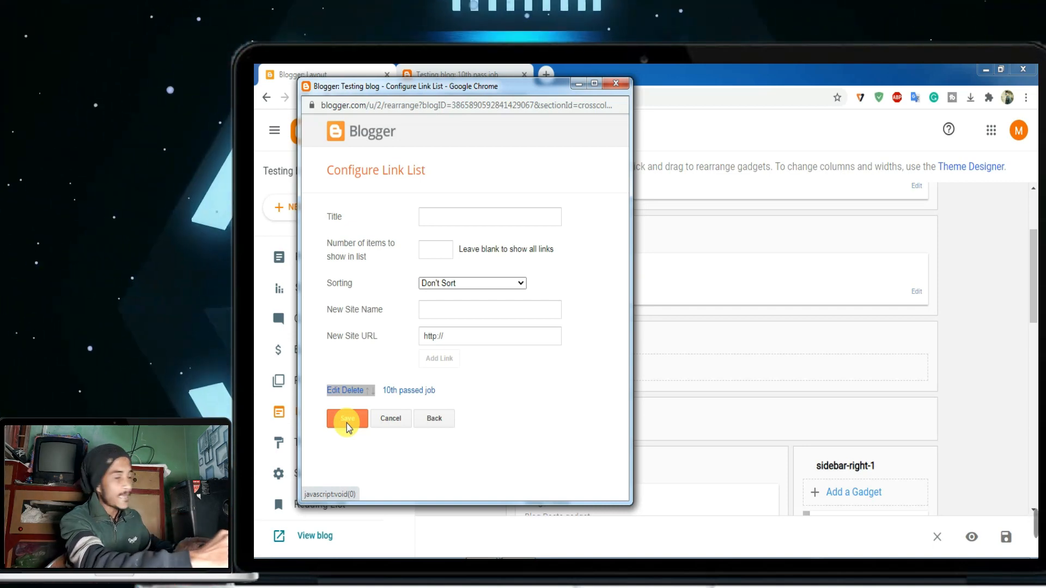
- Enter "12th passed job" as the new site name, and copy the web address of the live blog's "12th pass job" label page
{"action": "left_click", "coordinate": [434, 312]}
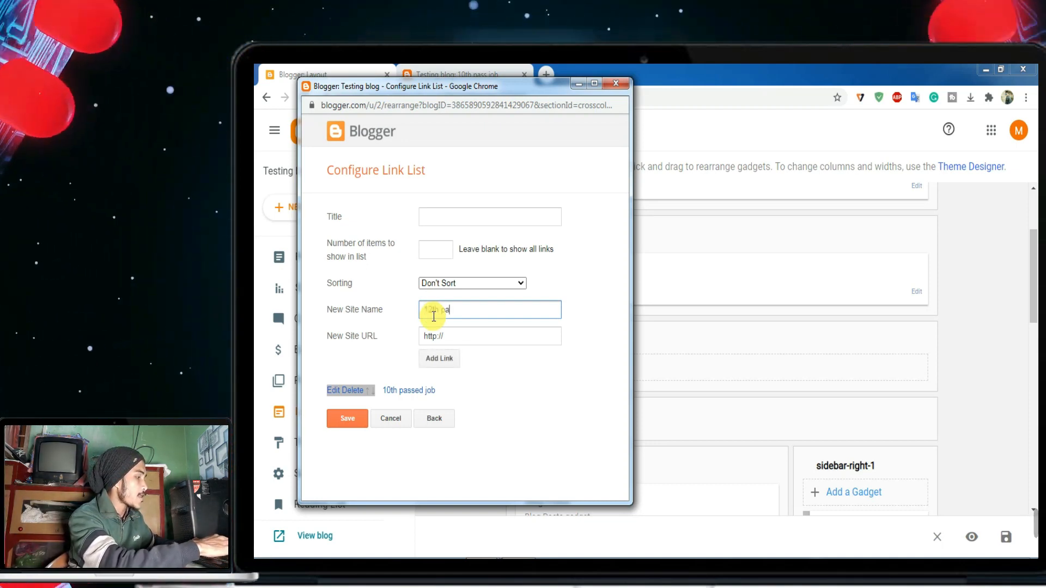
{"action": "type", "text": "12th passed job"}
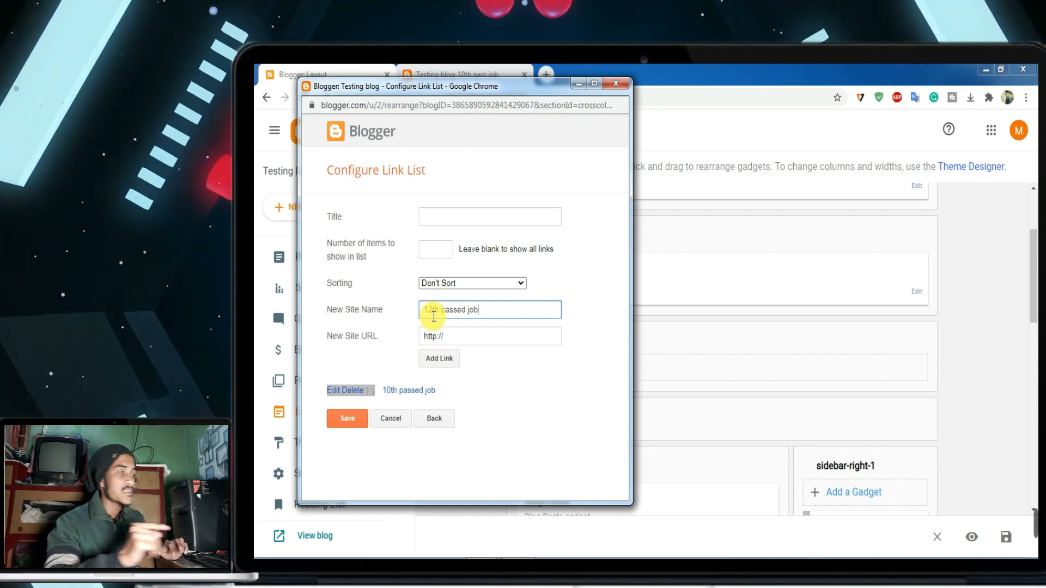
{"action": "left_click", "coordinate": [472, 69]}
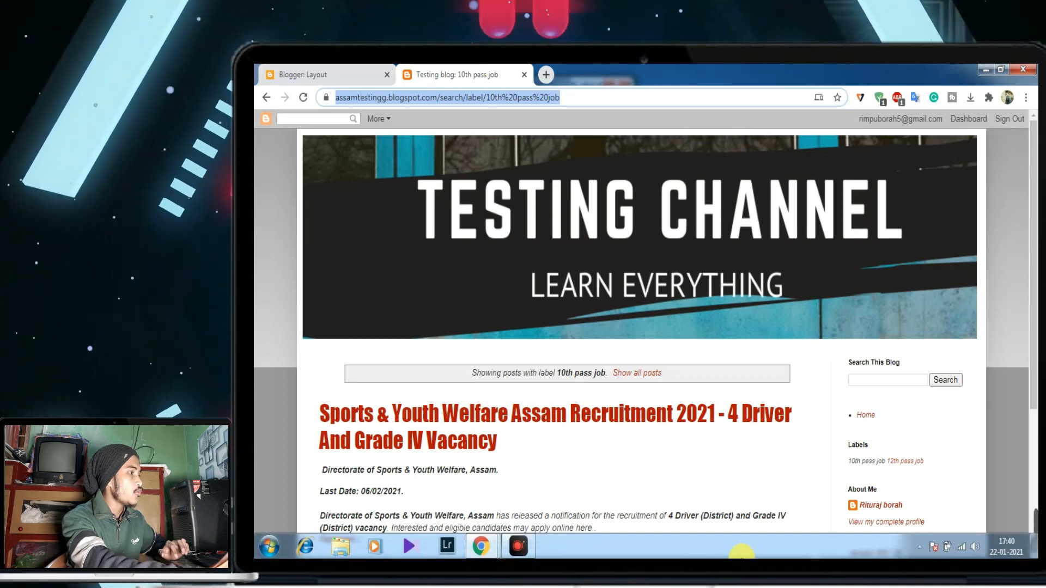
{"action": "scroll", "coordinate": [909, 415], "scroll_direction": "down", "scroll_amount": 1}
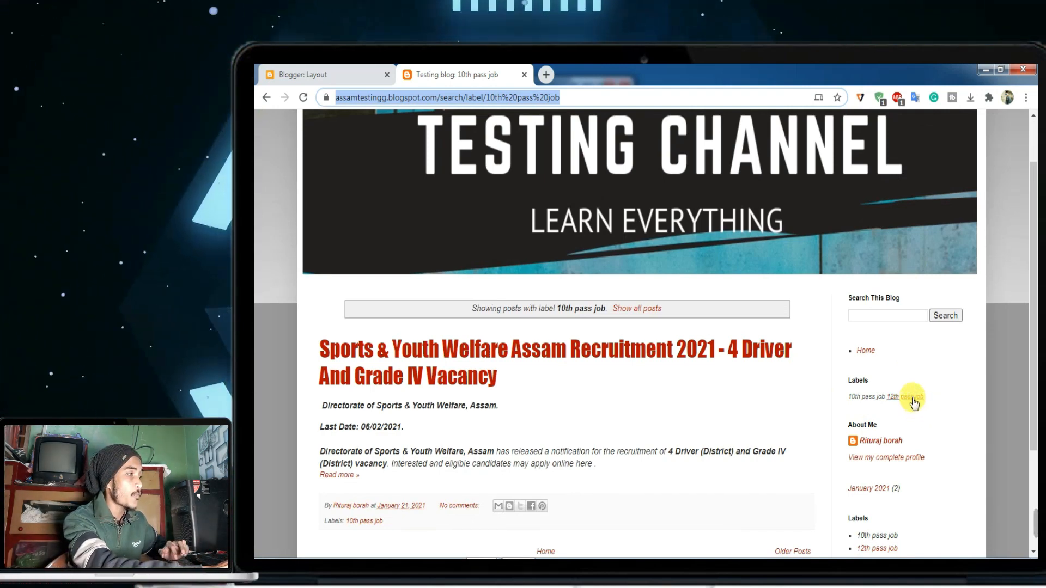
{"action": "left_click", "coordinate": [912, 397]}
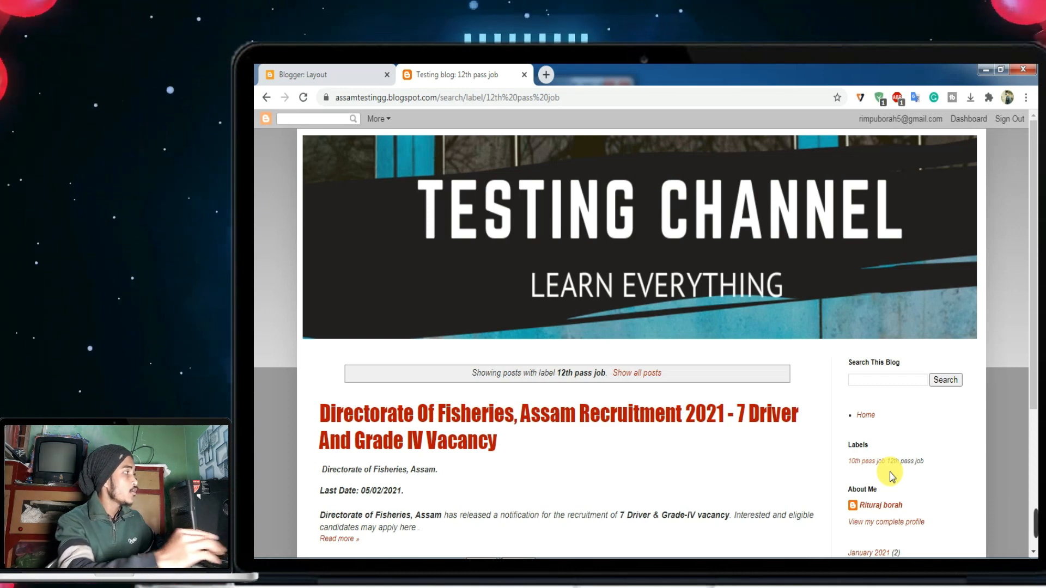
{"action": "left_click", "coordinate": [544, 101]}
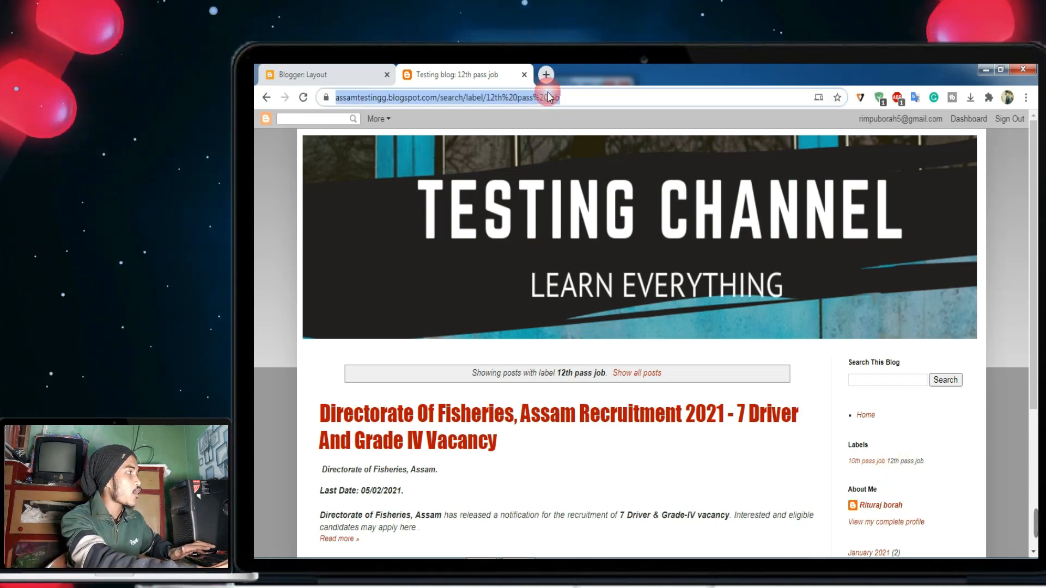
{"action": "right_click", "coordinate": [544, 99]}
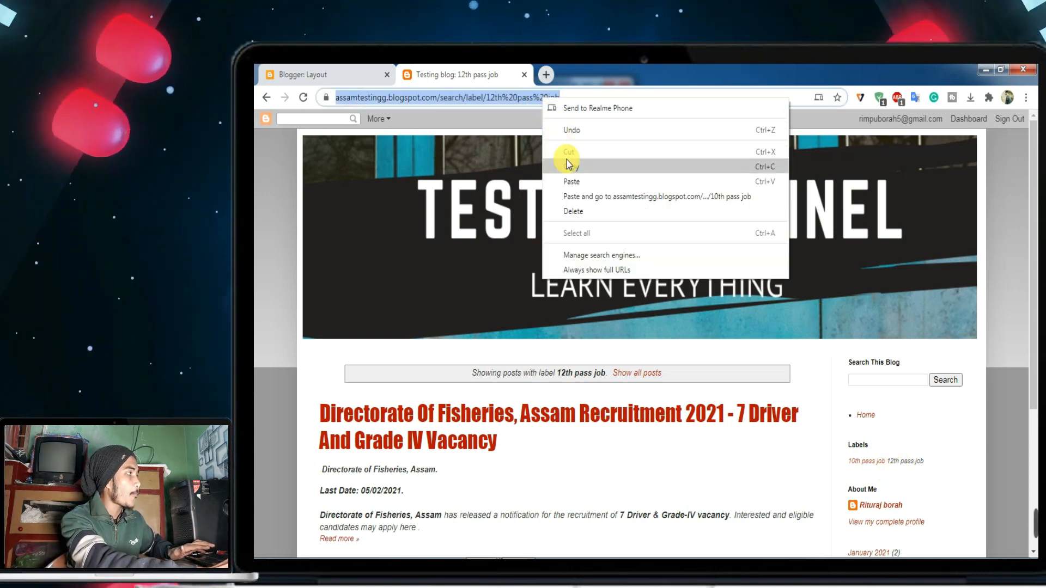
{"action": "left_click", "coordinate": [568, 165]}
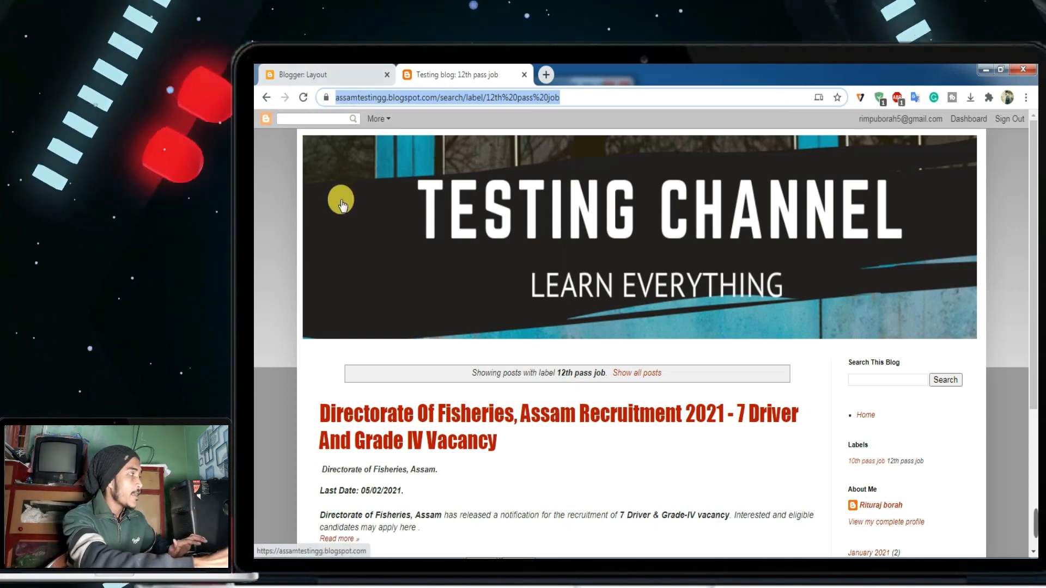
- Replace the new site URL in the Link List configuration with the copied label page address, and save the gadget with this link added
{"action": "left_click", "coordinate": [268, 72]}
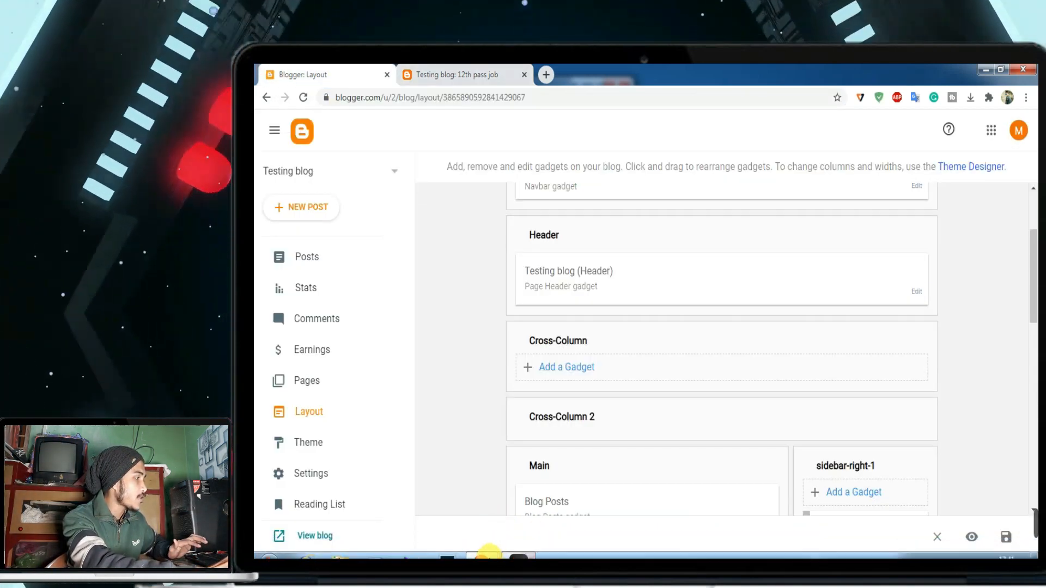
{"action": "mouse_move", "coordinate": [483, 546]}
{"action": "left_click", "coordinate": [518, 490]}
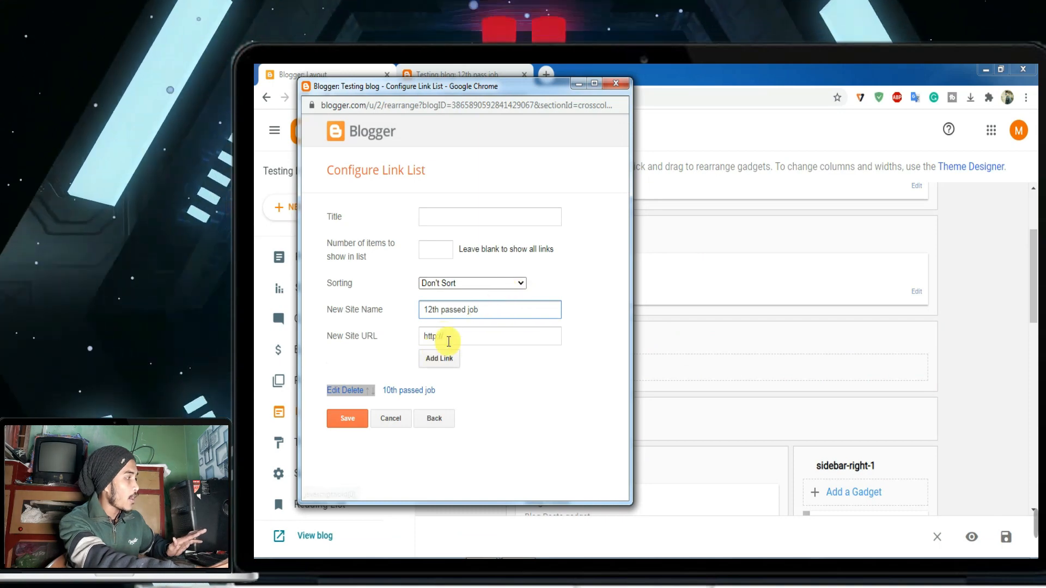
{"action": "triple_click", "coordinate": [434, 336]}
{"action": "key", "text": "BackSpace"}
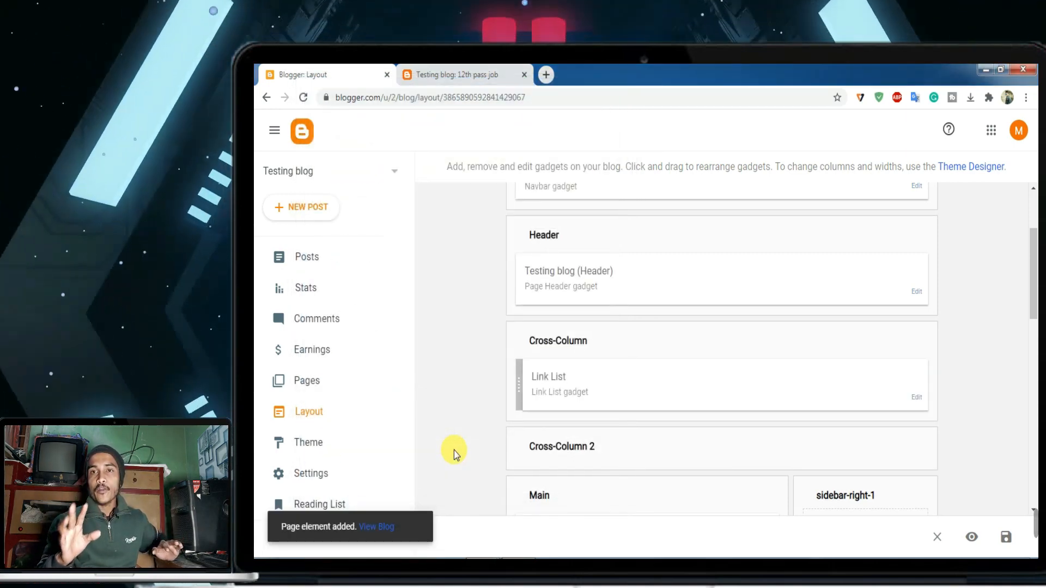
- Open the live blog's home page to check the link menu under the header
{"action": "scroll", "coordinate": [677, 411], "scroll_direction": "down", "scroll_amount": 6}
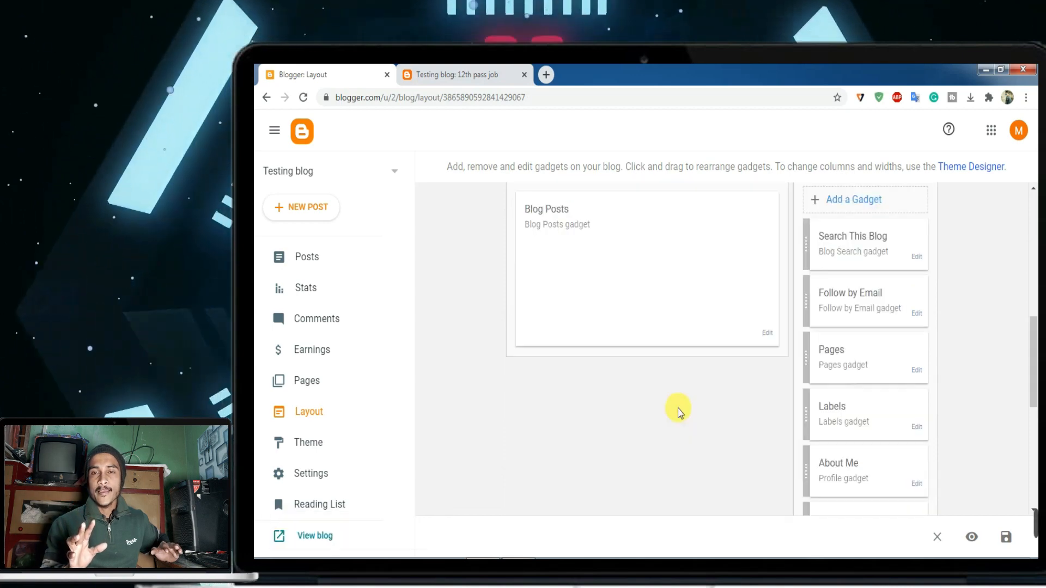
{"action": "scroll", "coordinate": [678, 412], "scroll_direction": "up", "scroll_amount": 3}
{"action": "scroll", "coordinate": [677, 410], "scroll_direction": "up", "scroll_amount": 3}
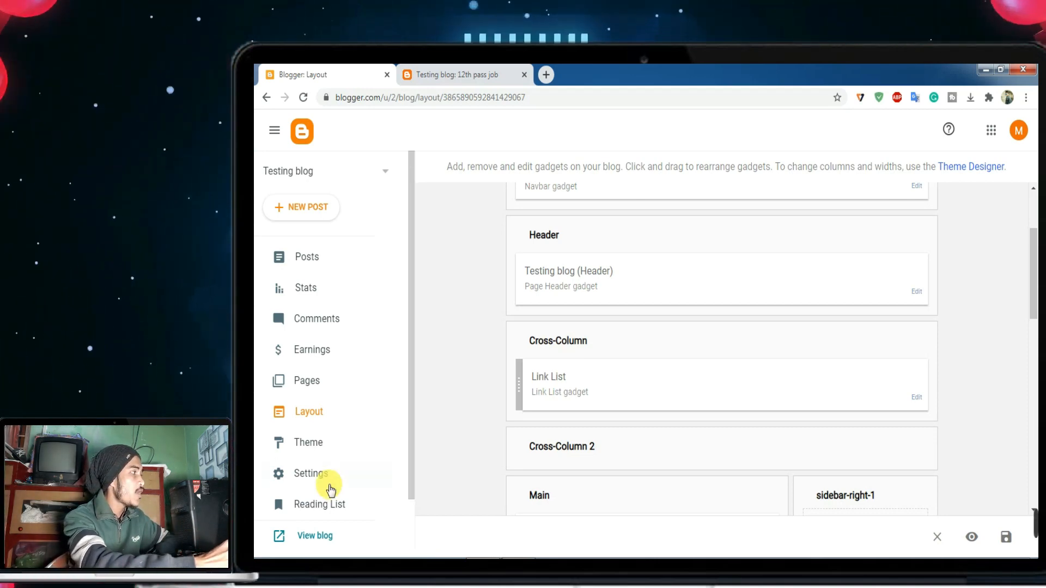
{"action": "left_click", "coordinate": [414, 71]}
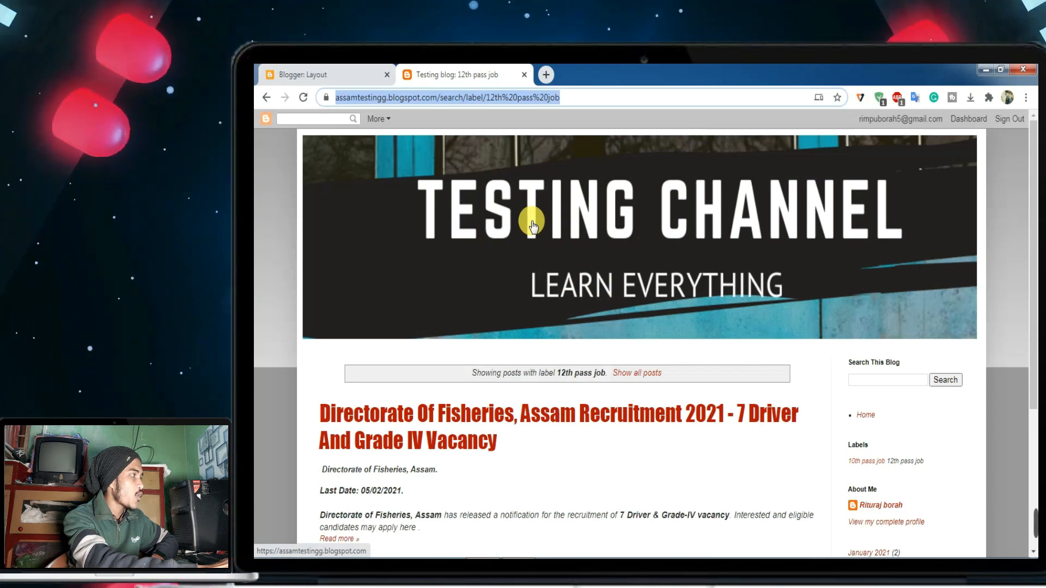
{"action": "left_click", "coordinate": [533, 227]}
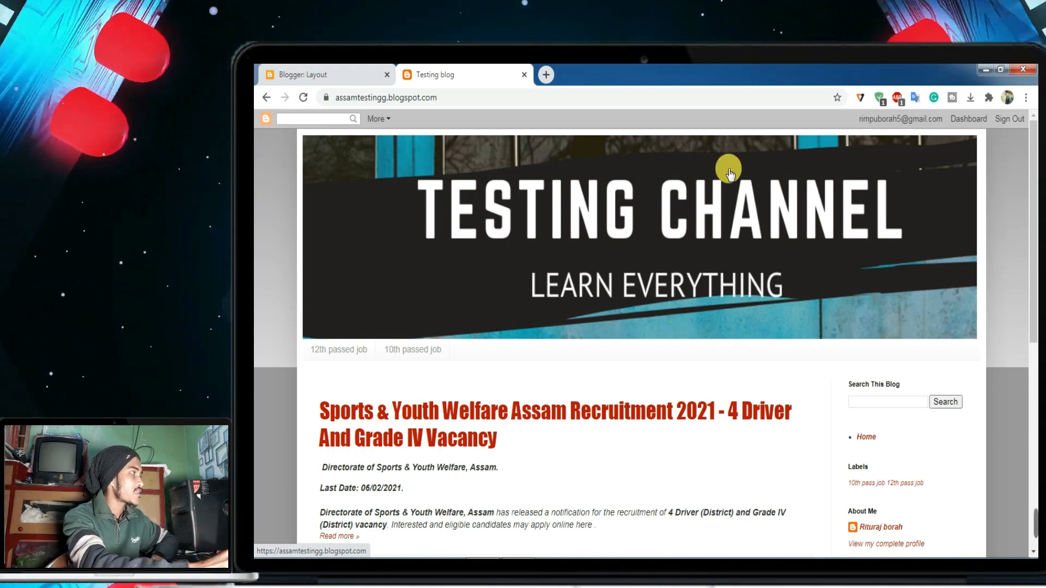
- Open the sidebar's Pages gadget in the layout for editing and include the 10th Passed page in its list
{"action": "left_click", "coordinate": [325, 75]}
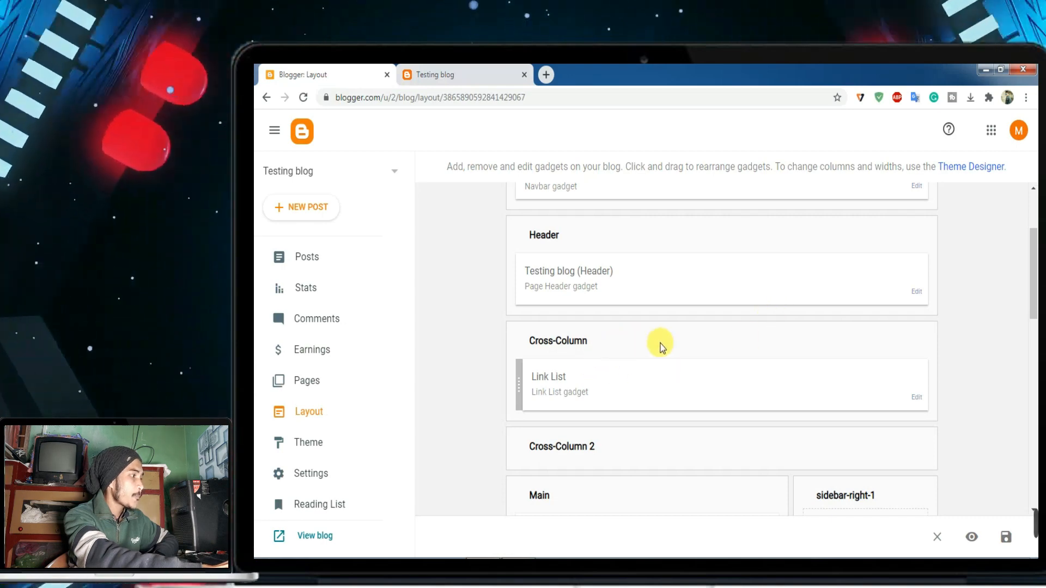
{"action": "scroll", "coordinate": [689, 362], "scroll_direction": "down", "scroll_amount": 6}
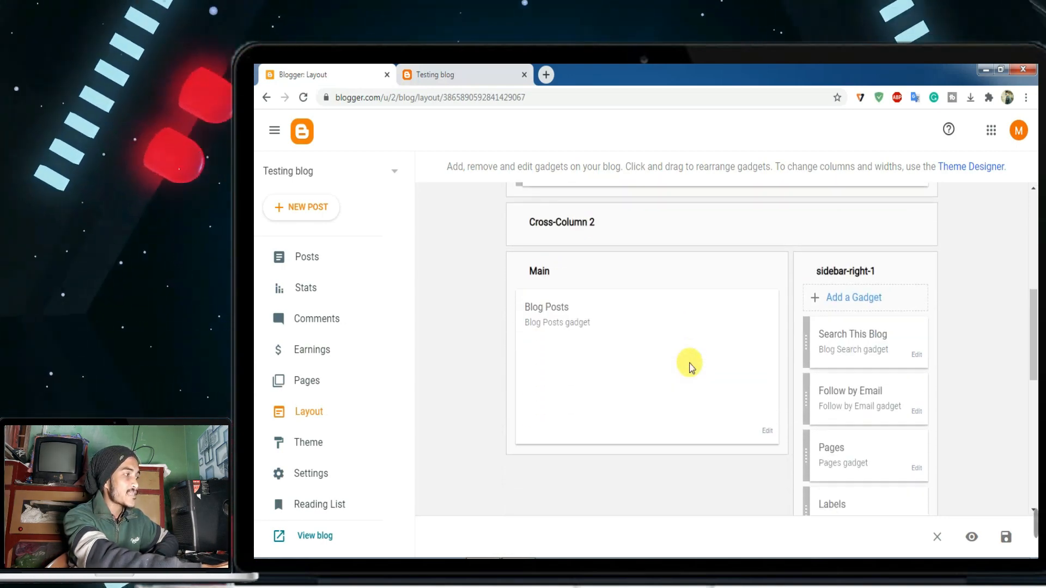
{"action": "scroll", "coordinate": [690, 366], "scroll_direction": "up", "scroll_amount": 1}
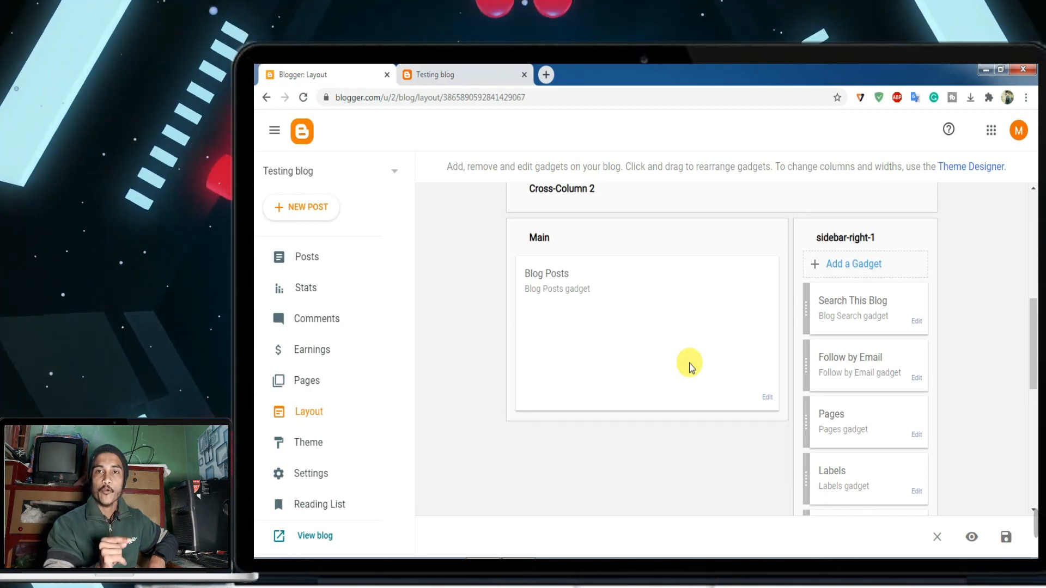
{"action": "scroll", "coordinate": [688, 362], "scroll_direction": "down", "scroll_amount": 1}
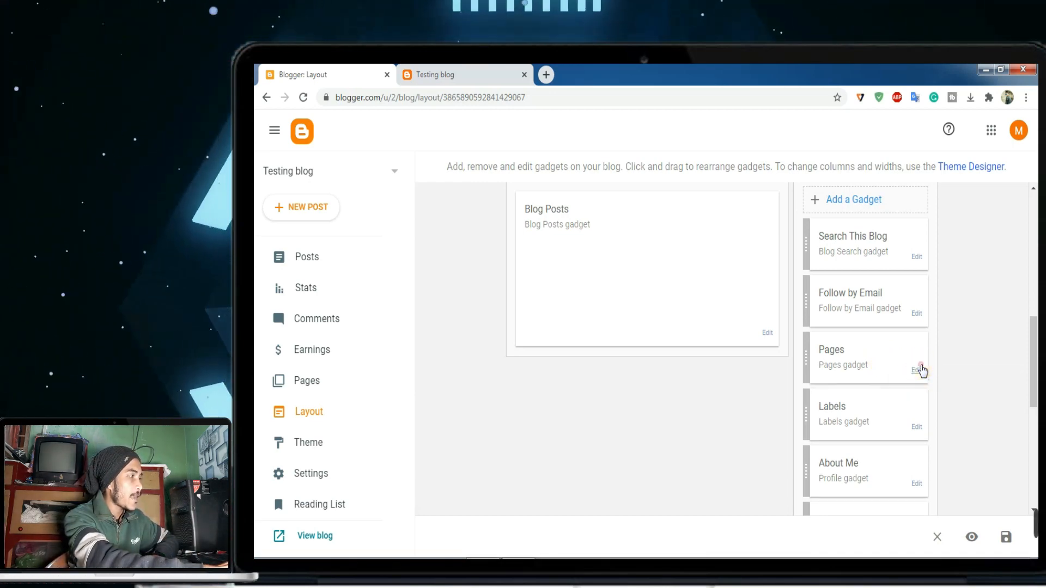
{"action": "left_click", "coordinate": [918, 370]}
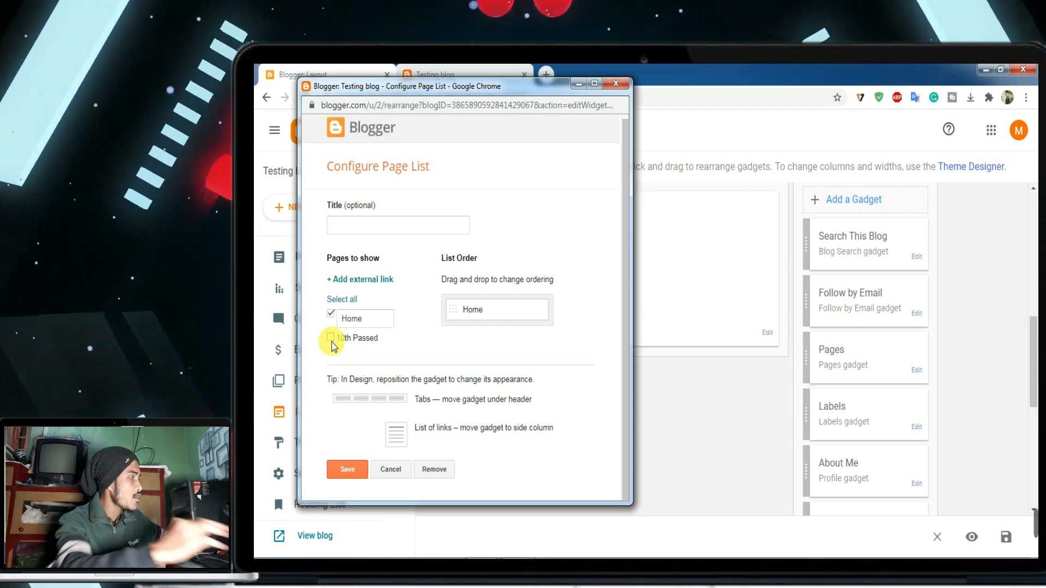
{"action": "left_click", "coordinate": [331, 338]}
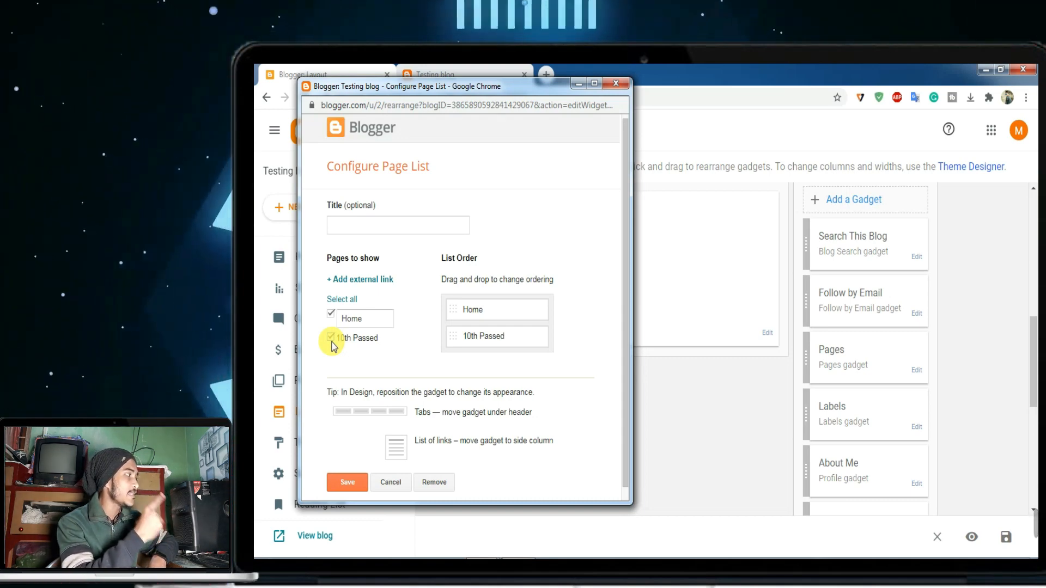
- Start an external link titled "12th passed job" in the Page List, and copy the live blog's "12th pass job" label page address
{"action": "left_click", "coordinate": [373, 285]}
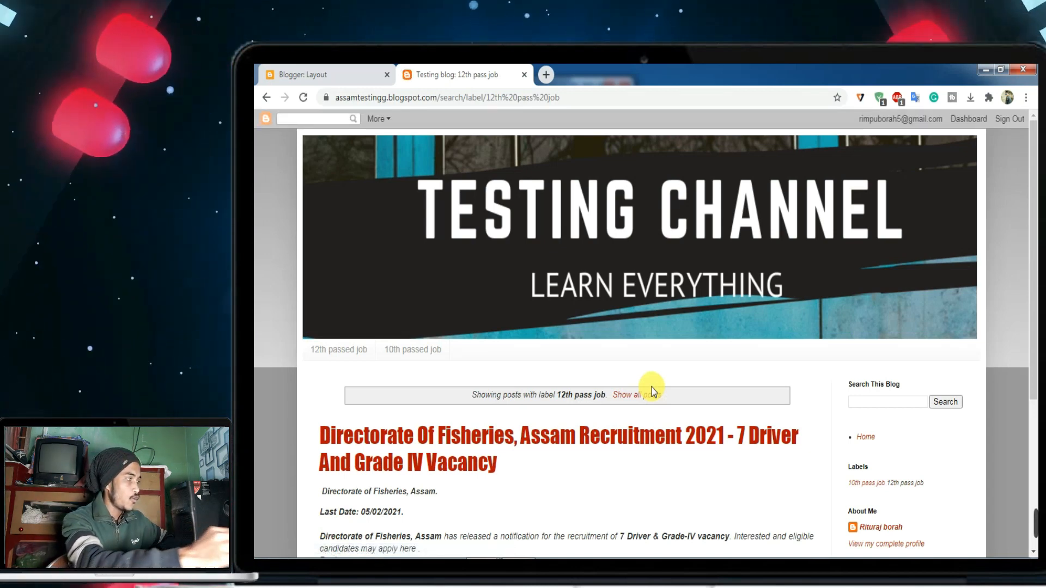
{"action": "left_click_drag", "start_coordinate": [561, 97], "coordinate": [341, 113]}
{"action": "right_click", "coordinate": [344, 100]}
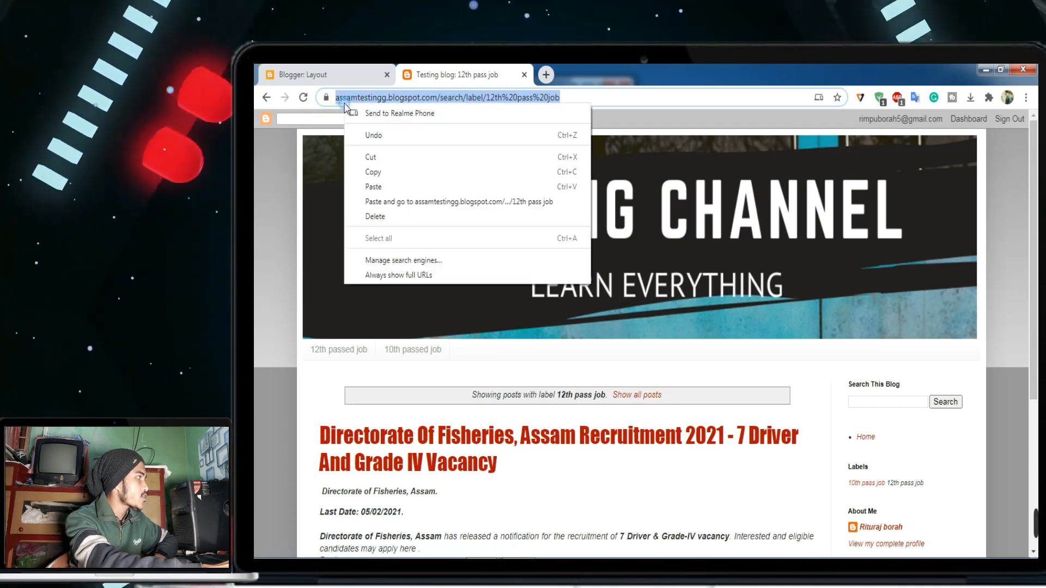
{"action": "left_click", "coordinate": [372, 173]}
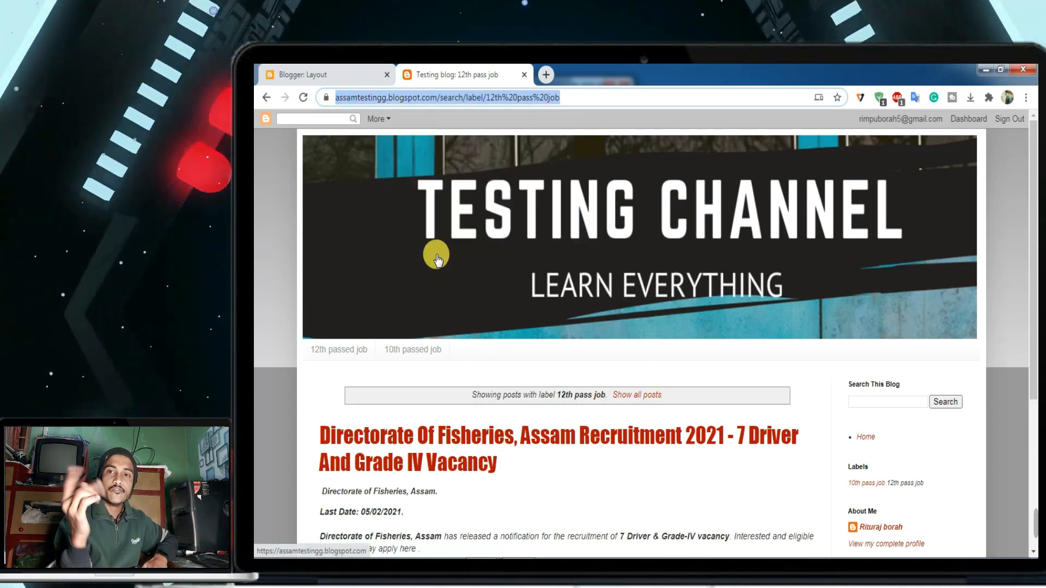
- Replace the external link's web address with the copied label page address, and save the link and the Page List configuration
{"action": "left_click", "coordinate": [345, 71]}
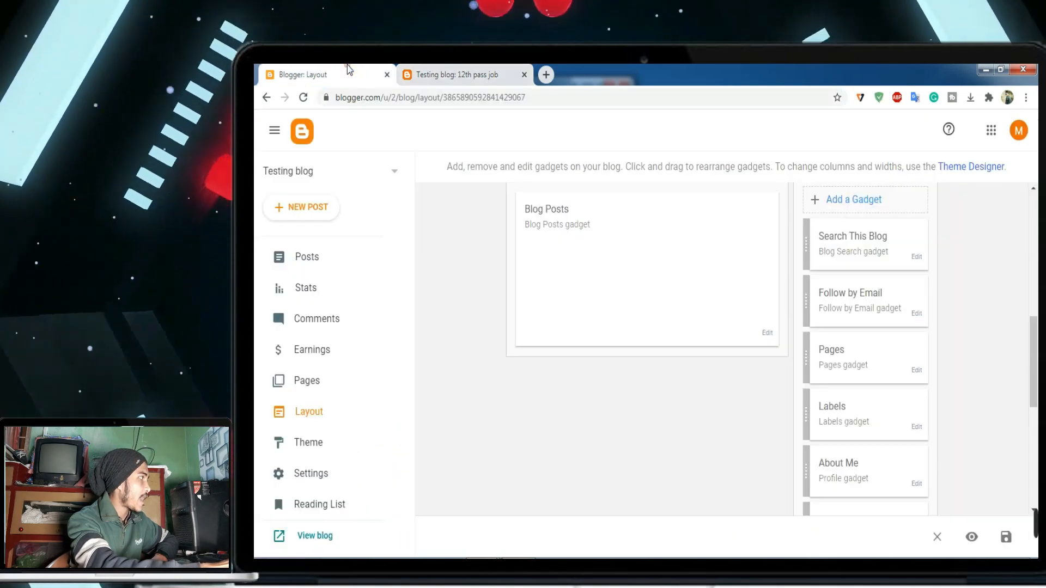
{"action": "mouse_move", "coordinate": [481, 546]}
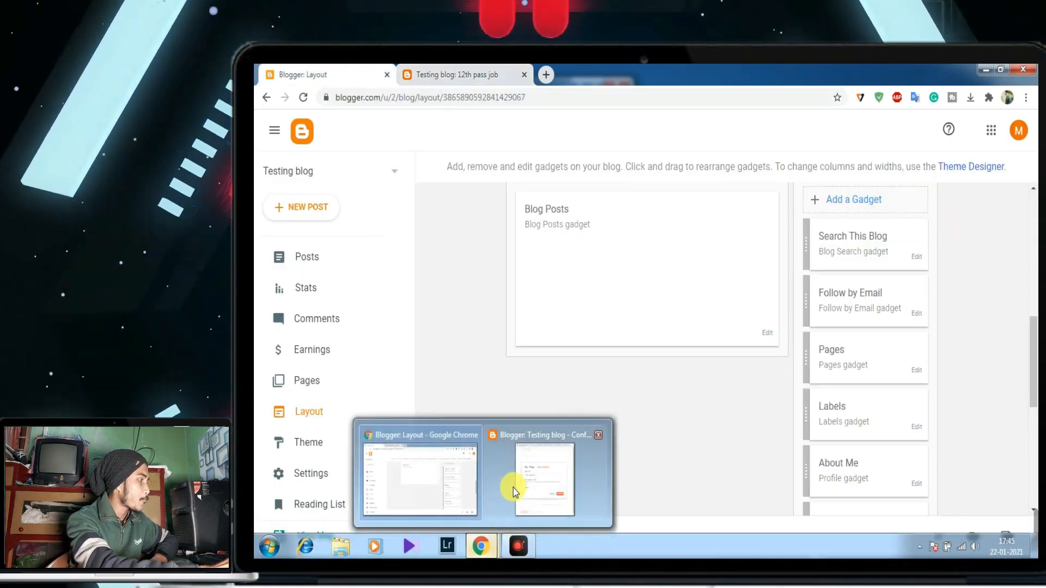
{"action": "left_click", "coordinate": [518, 483]}
{"action": "left_click", "coordinate": [409, 343]}
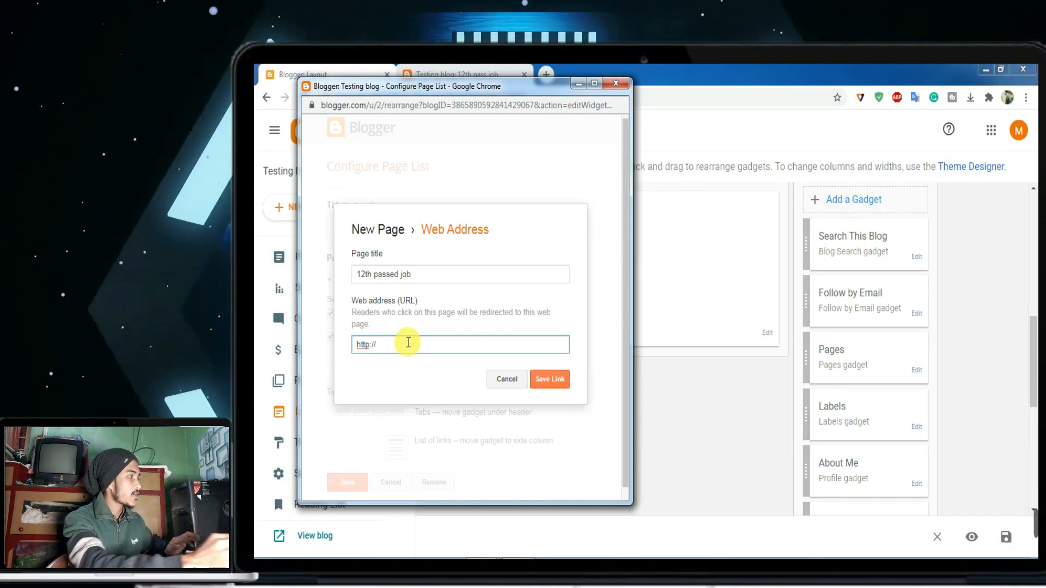
{"action": "key", "text": "ctrl+a"}
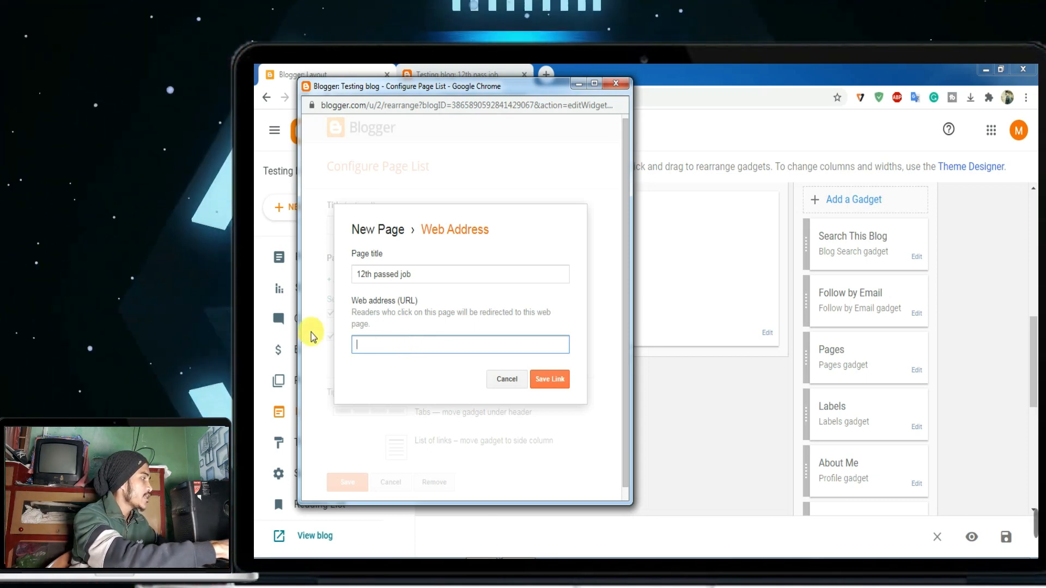
{"action": "key", "text": "ctrl+v"}
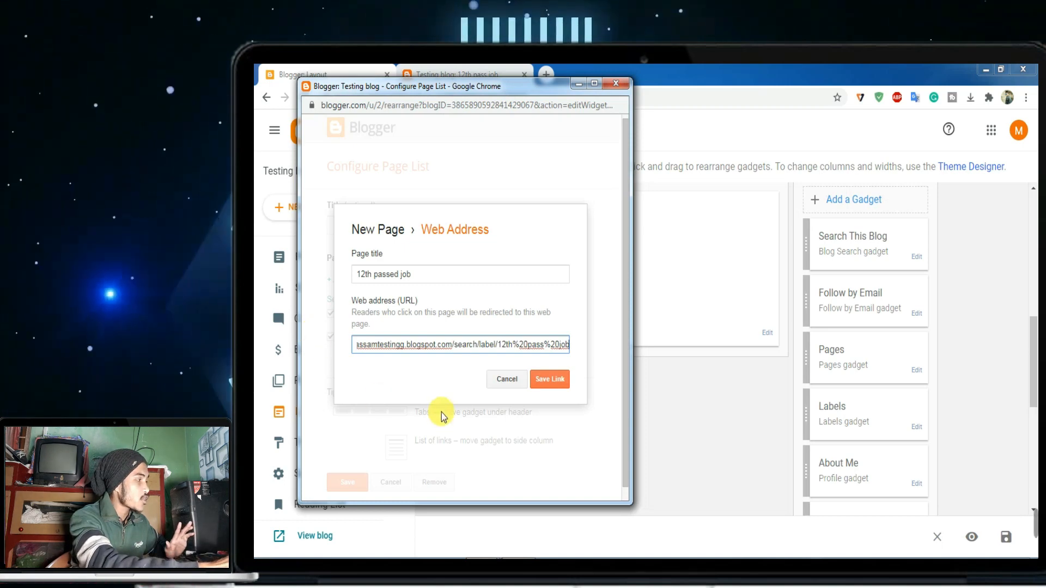
{"action": "left_click", "coordinate": [547, 384]}
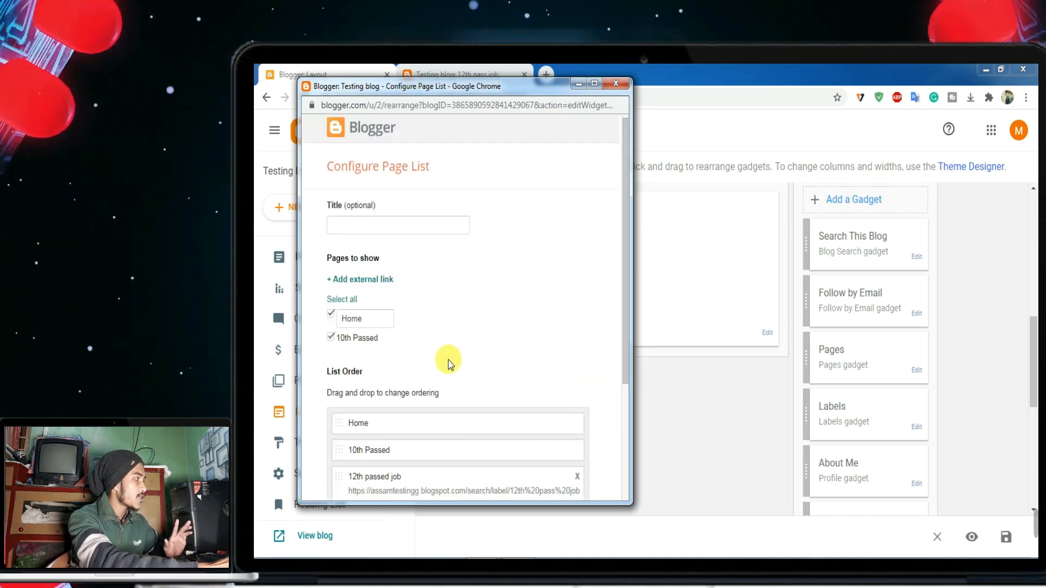
{"action": "scroll", "coordinate": [427, 376], "scroll_direction": "down", "scroll_amount": 3}
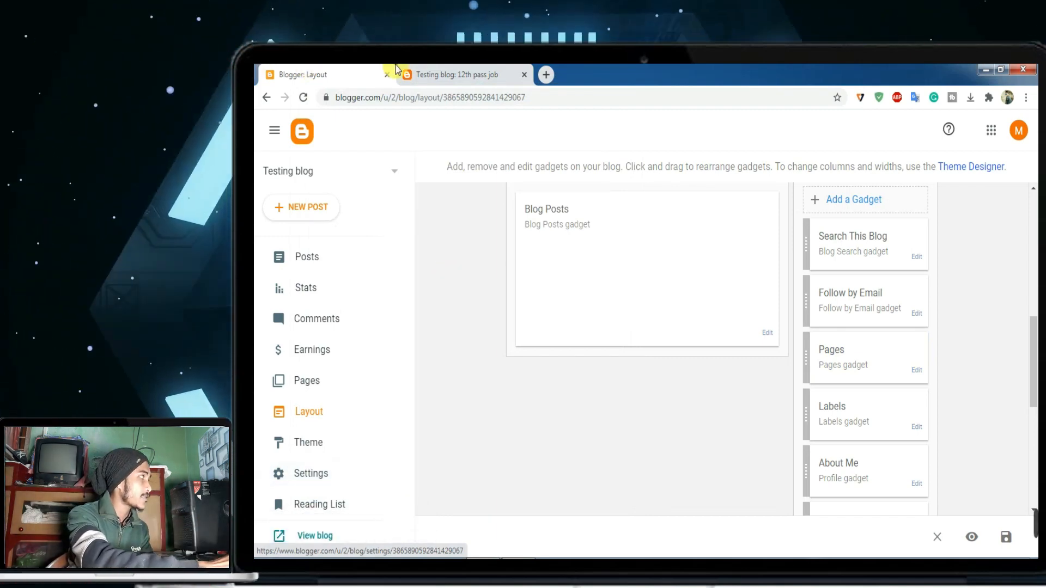
- Check the sidebar page list on the live blog's home page, and open the blog's posts list in the dashboard
{"action": "left_click", "coordinate": [457, 74]}
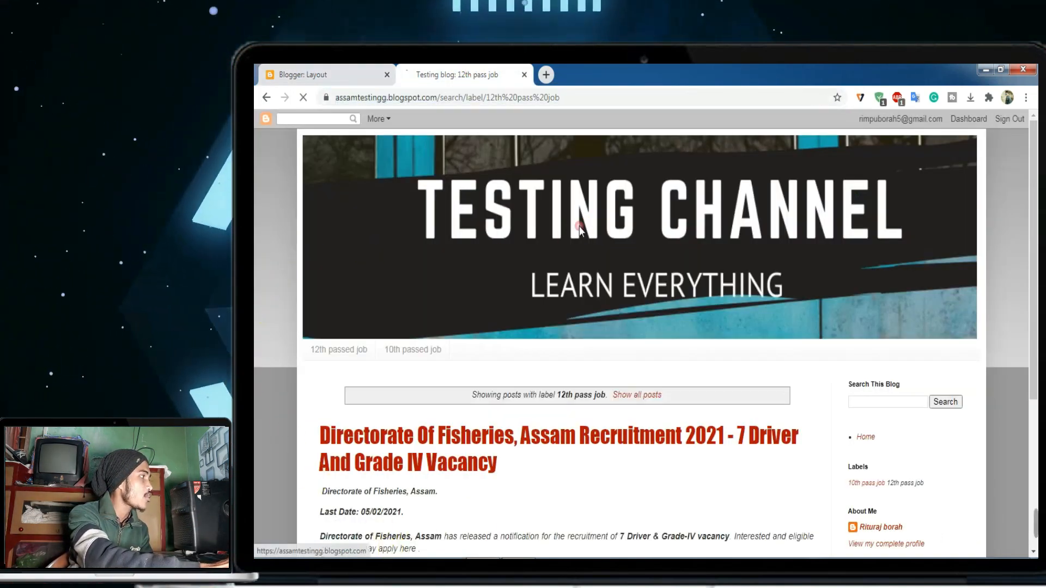
{"action": "left_click", "coordinate": [581, 228]}
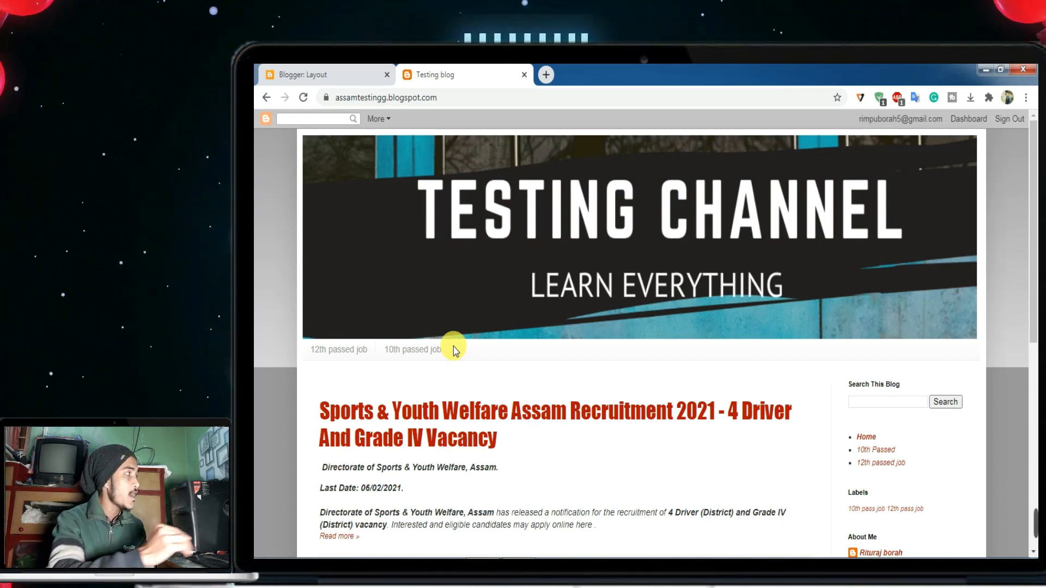
{"action": "left_click", "coordinate": [305, 72]}
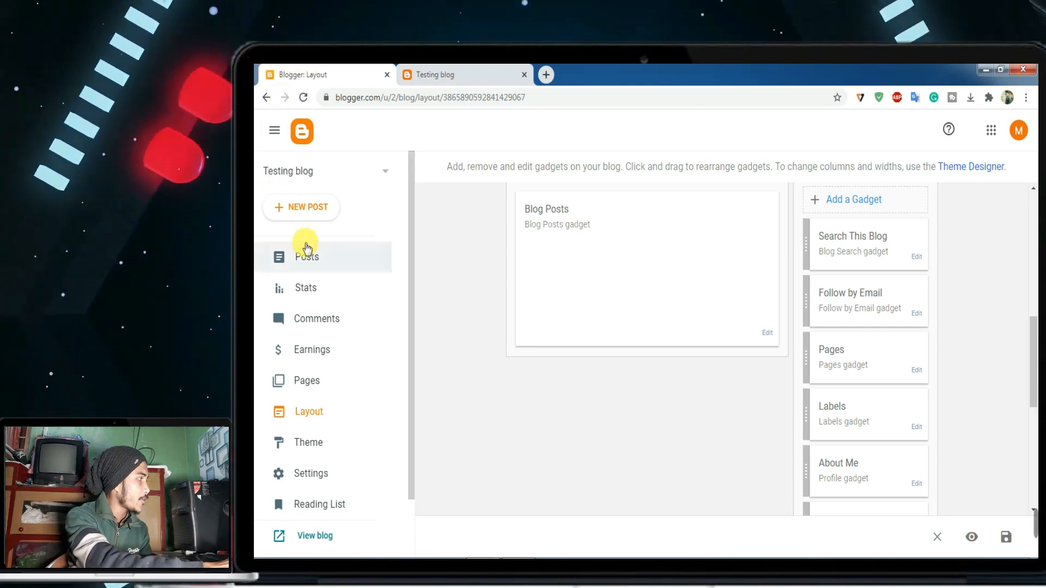
{"action": "left_click", "coordinate": [300, 267]}
{"action": "left_click", "coordinate": [699, 170]}
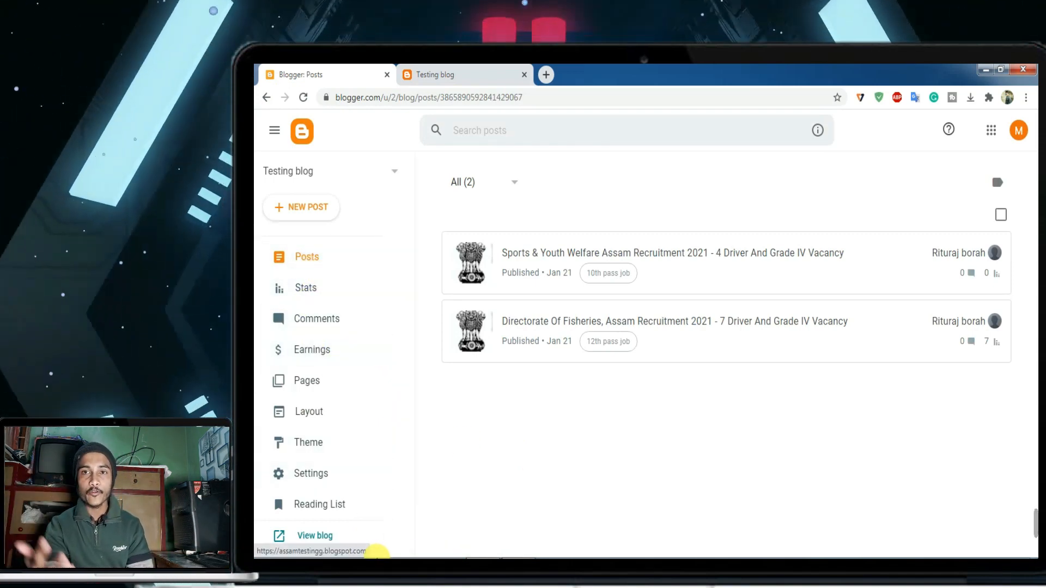
- Create a new post titled "new menu add" with the body text "dssdssdsdssd"
{"action": "mouse_move", "coordinate": [437, 550]}
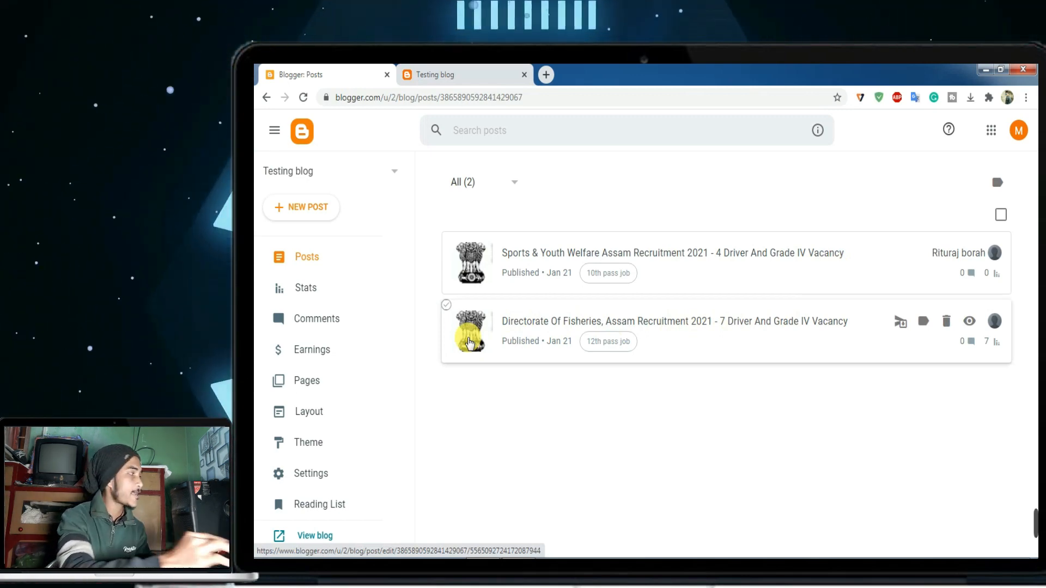
{"action": "left_click", "coordinate": [302, 207]}
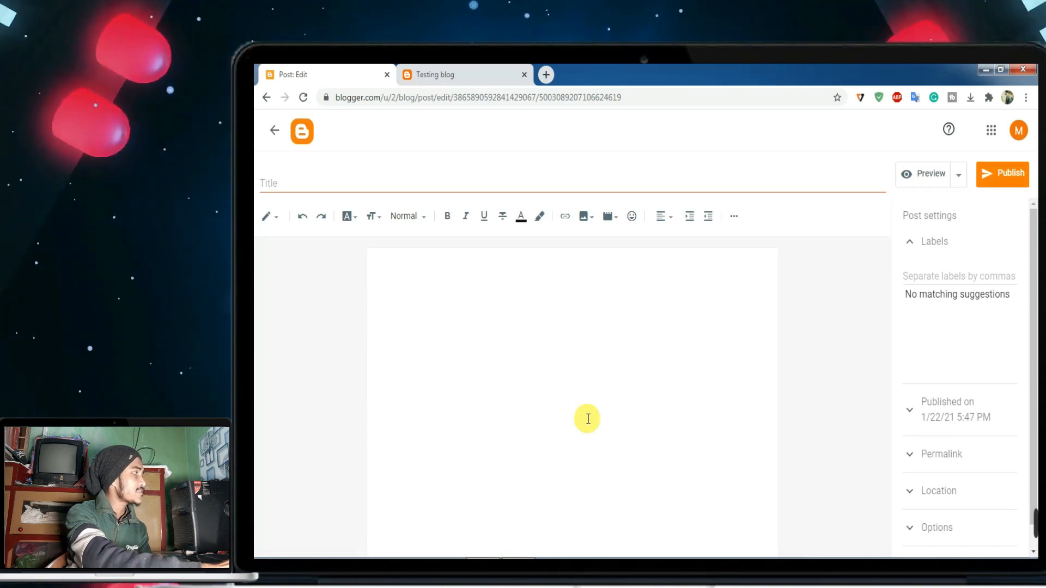
{"action": "left_click", "coordinate": [493, 185]}
{"action": "type", "text": "new "}
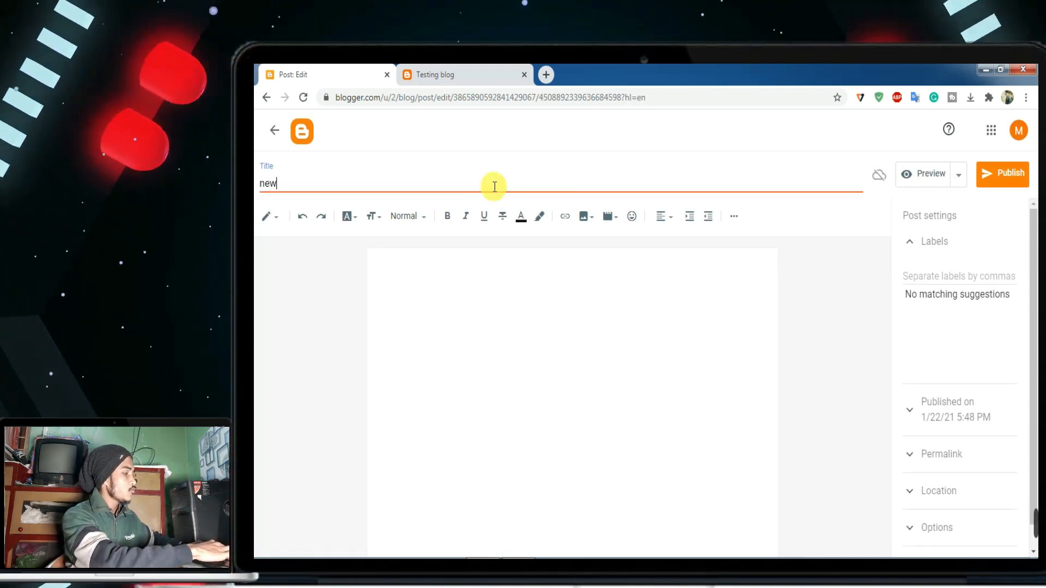
{"action": "type", "text": "menu add"}
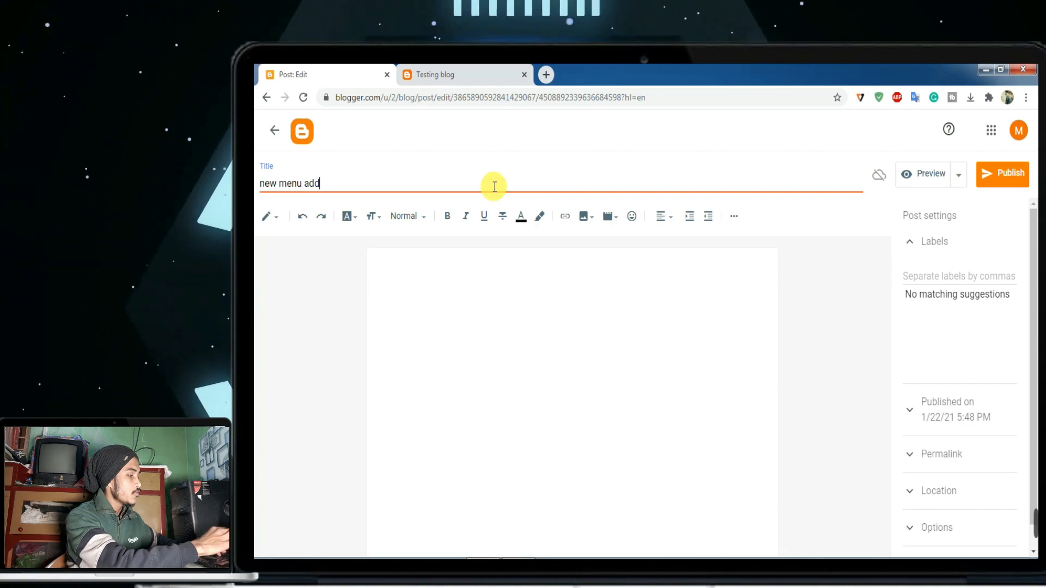
{"action": "left_click", "coordinate": [478, 264]}
{"action": "type", "text": "dssdssdsdssd"}
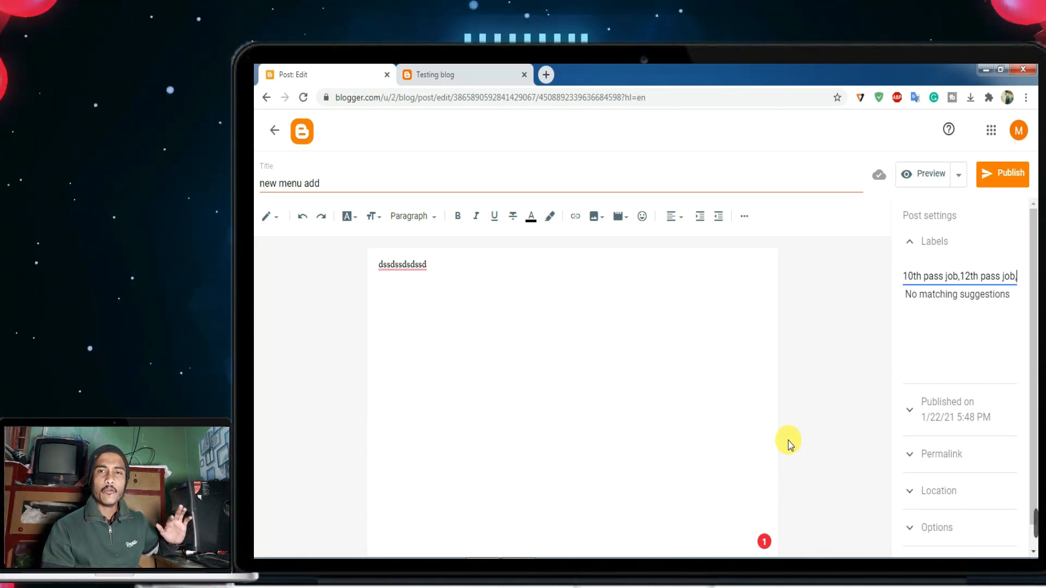
- Leave only the "10th pass job" label on the new post and publish it to the blog
{"action": "key", "text": "BackSpace"}
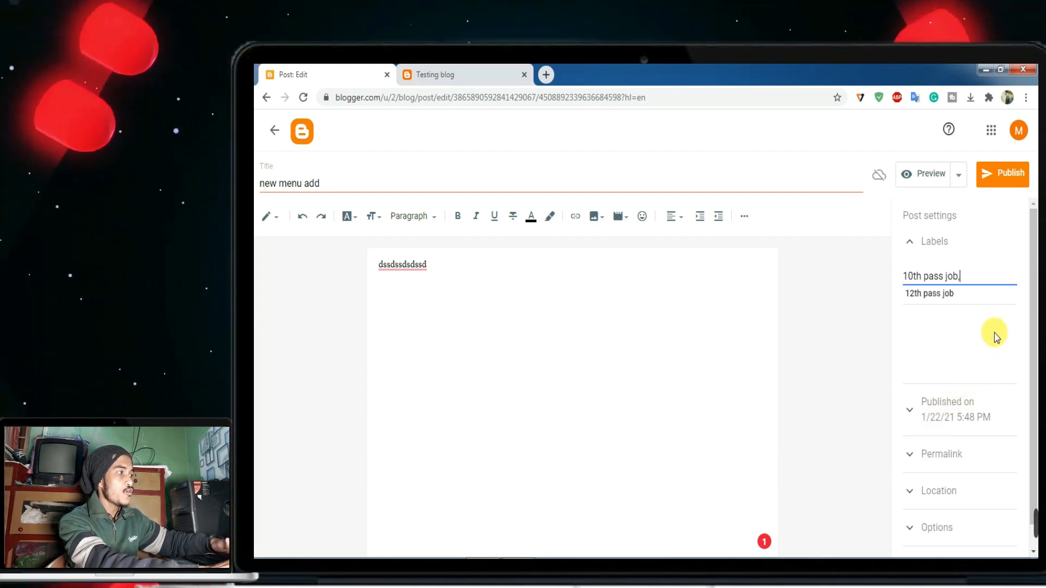
{"action": "left_click", "coordinate": [1005, 177]}
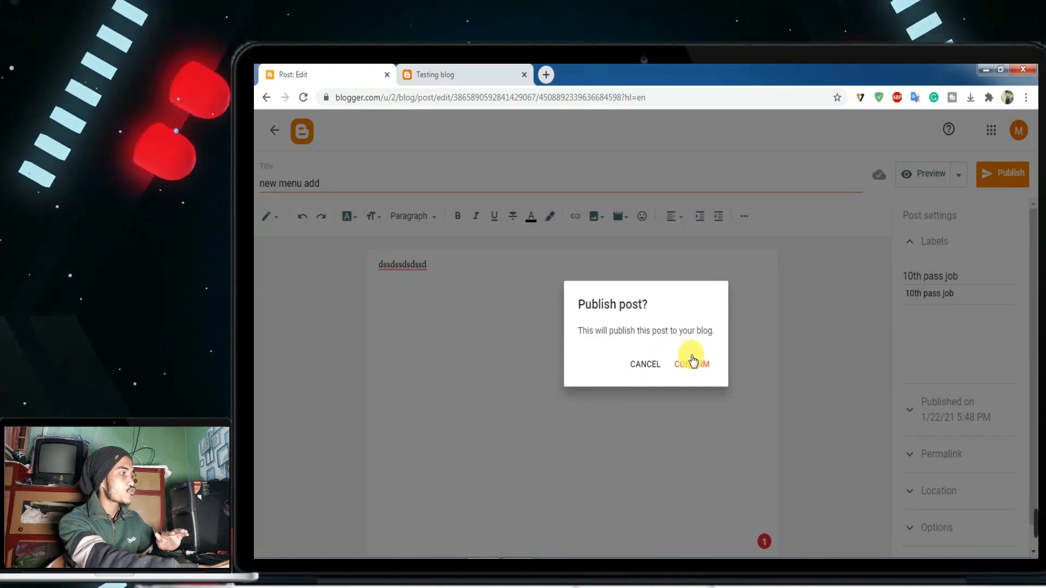
{"action": "left_click", "coordinate": [692, 364]}
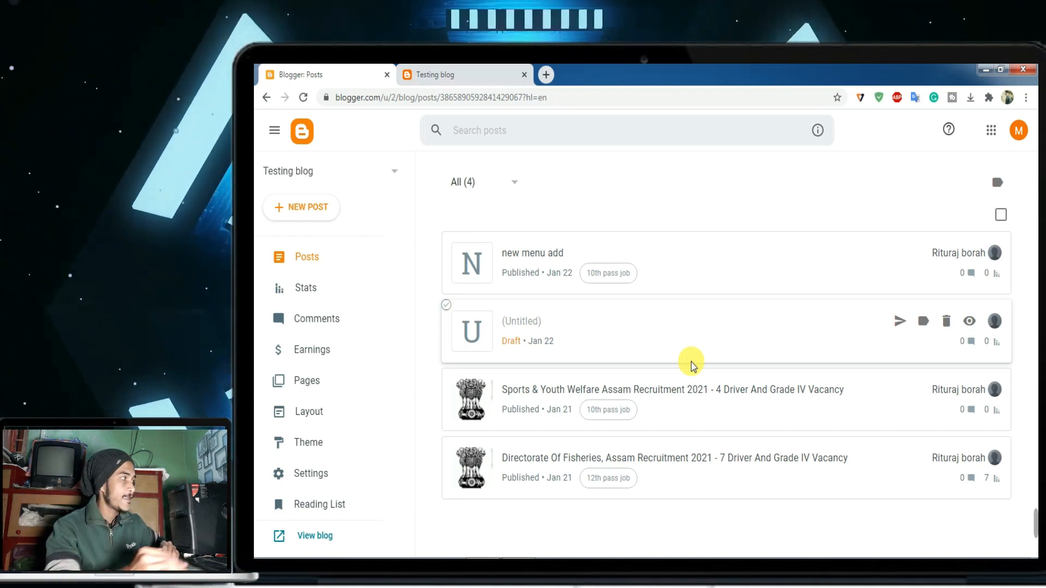
- Reload the live blog's home page and check the posts listed under the 10th passed job and 12th passed job menu links
{"action": "left_click", "coordinate": [467, 70]}
{"action": "left_click", "coordinate": [545, 218]}
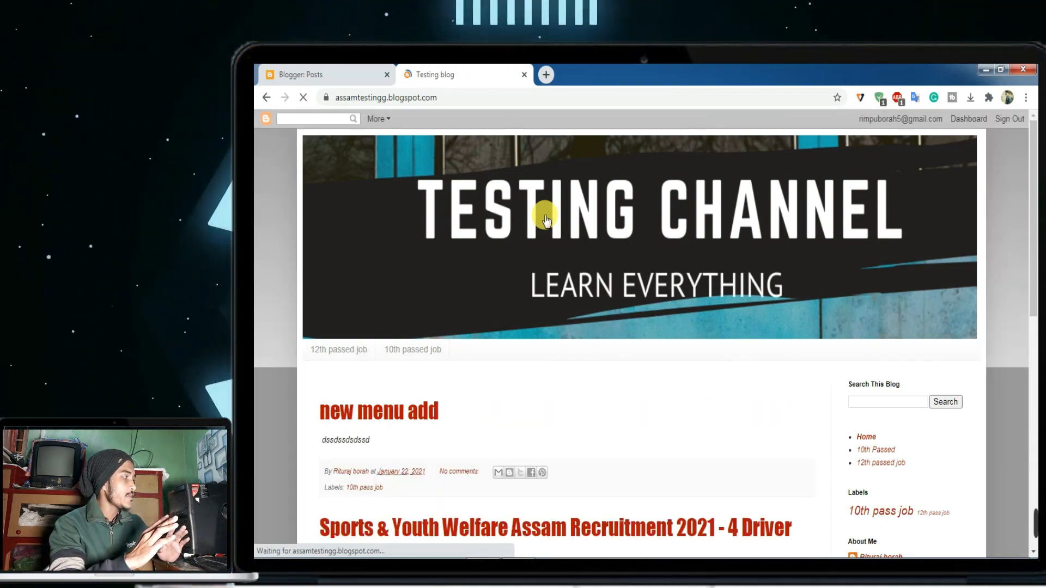
{"action": "left_click", "coordinate": [436, 354]}
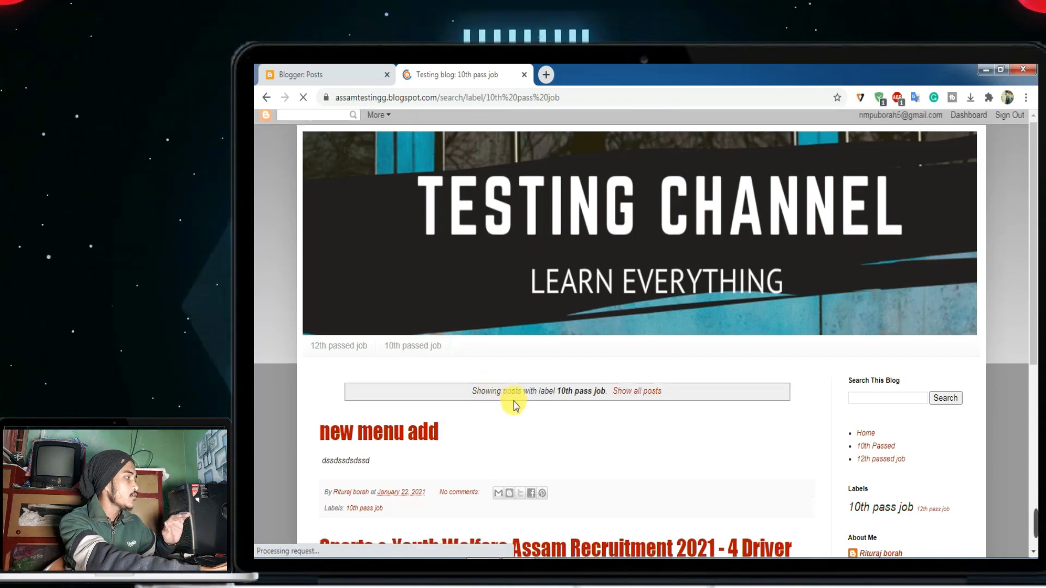
{"action": "scroll", "coordinate": [515, 405], "scroll_direction": "down", "scroll_amount": 2}
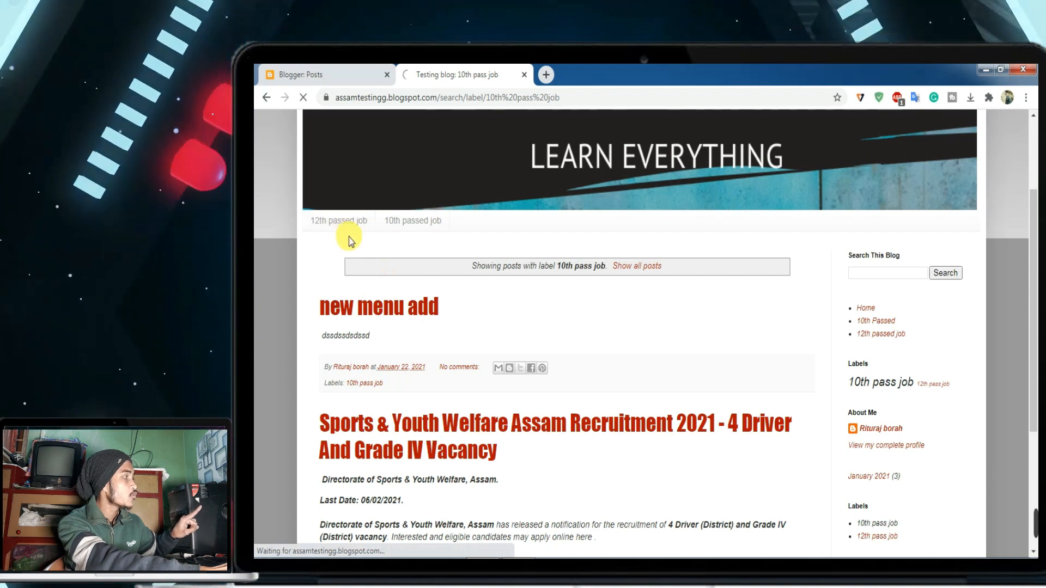
{"action": "scroll", "coordinate": [379, 440], "scroll_direction": "down", "scroll_amount": 3}
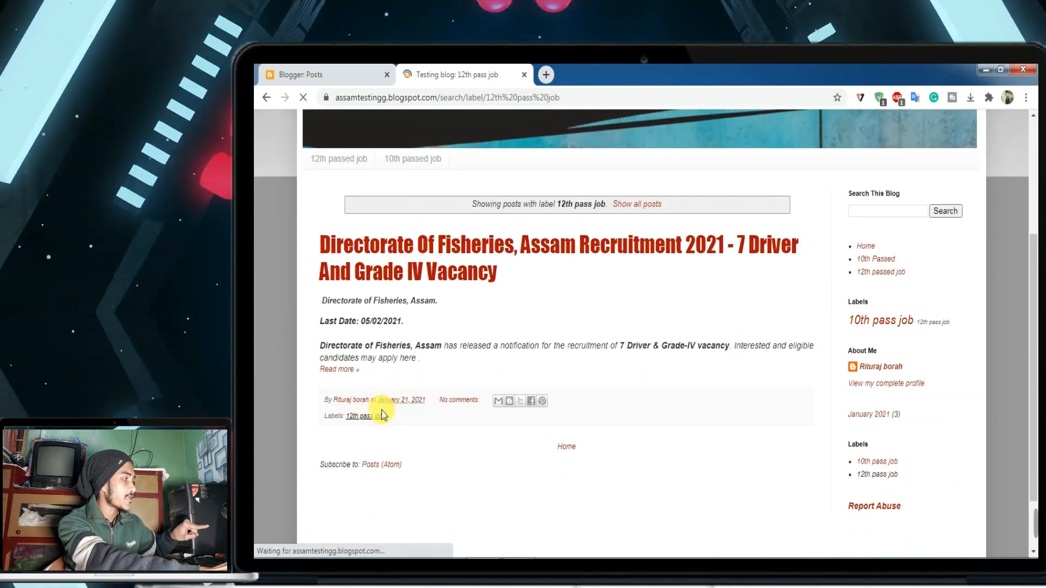